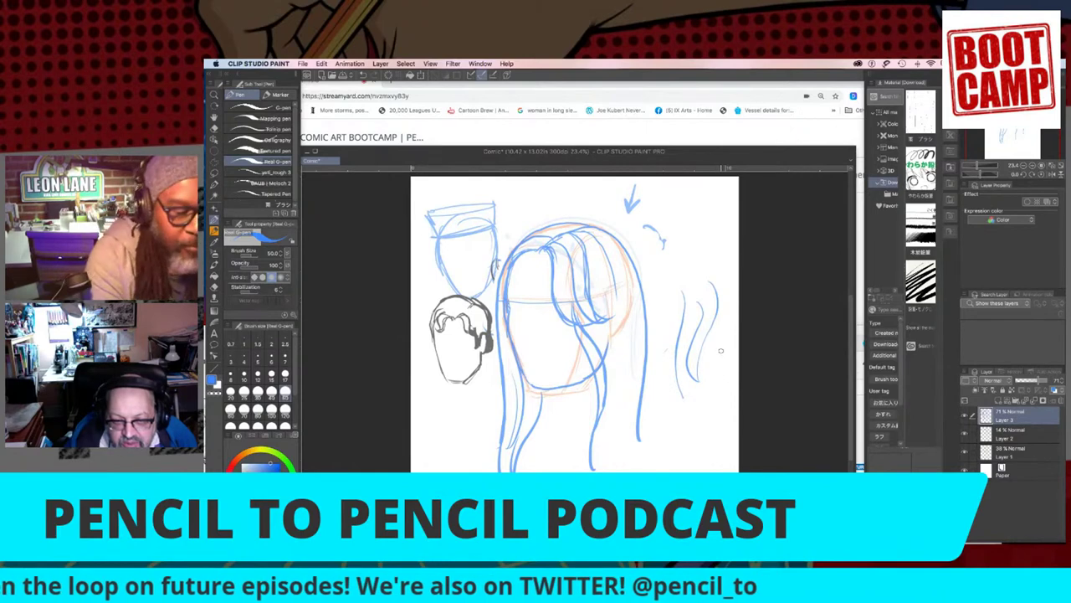
Step: Draw a cluster of short curved blue strands low on the page, to the right of the long-haired head
mouse_move(711, 400)
left_mouse_down()
mouse_move(723, 361)
mouse_move(713, 410)
left_mouse_up()
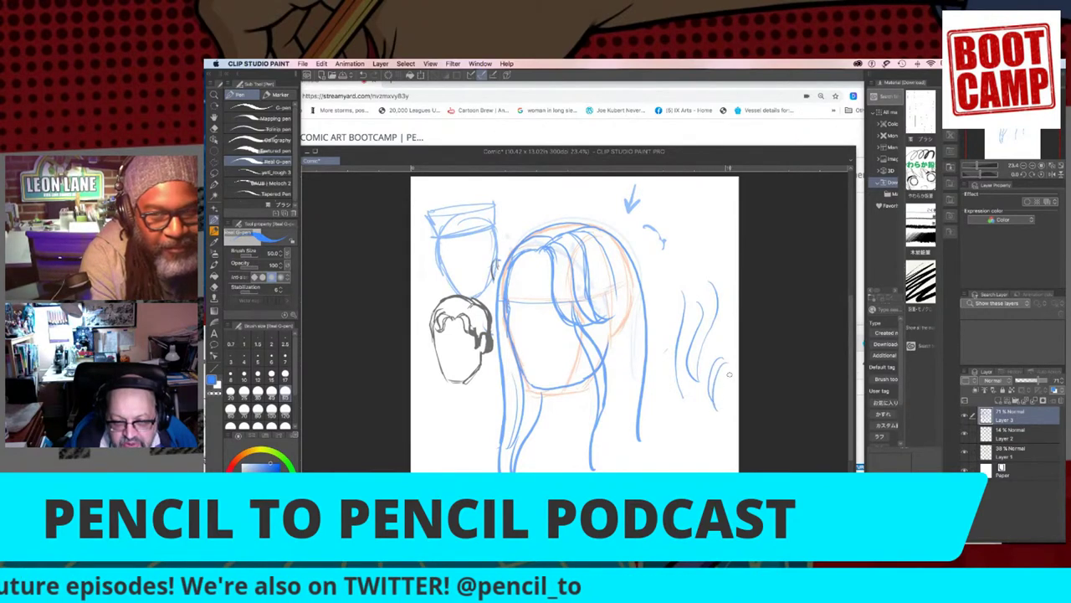
left_click_drag(732, 363, 718, 413)
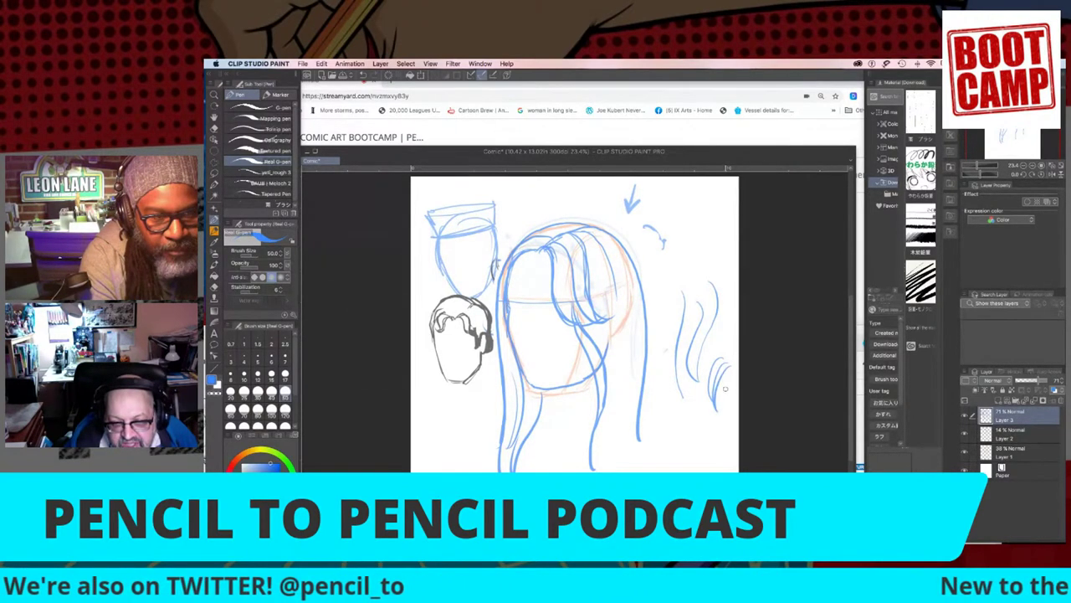
left_click_drag(730, 367, 728, 410)
left_click_drag(707, 358, 710, 400)
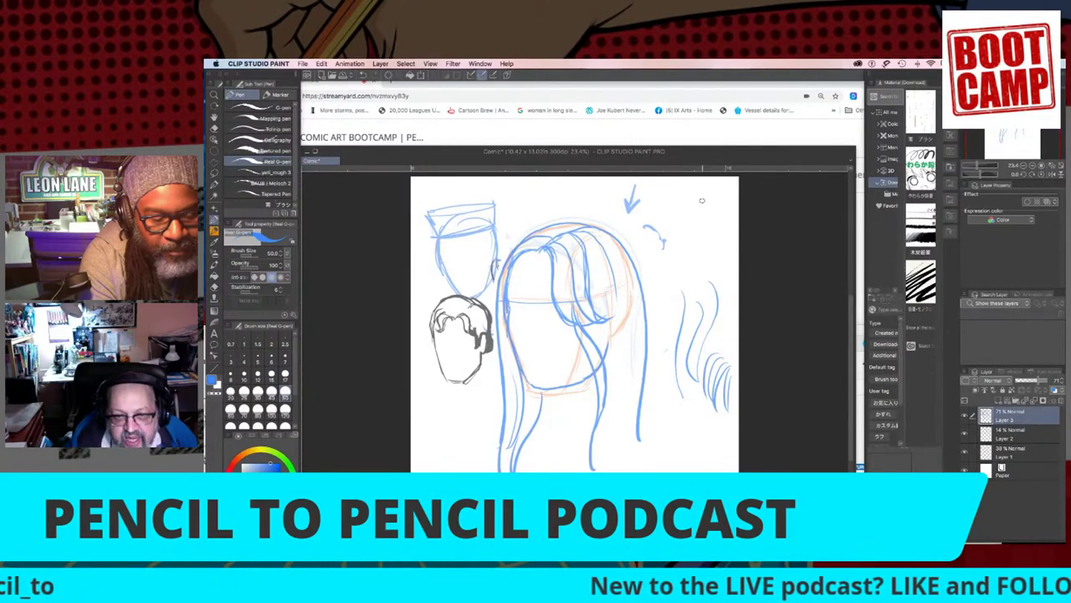
Step: Draw a second cluster of curved sample strands at the page's upper right, plus long wavy strands running down beside the head
left_click_drag(695, 201, 687, 251)
left_click_drag(714, 206, 693, 265)
mouse_move(720, 212)
left_mouse_down()
mouse_move(698, 261)
mouse_move(709, 282)
mouse_move(706, 273)
mouse_move(661, 306)
mouse_move(677, 255)
mouse_move(675, 361)
left_mouse_up()
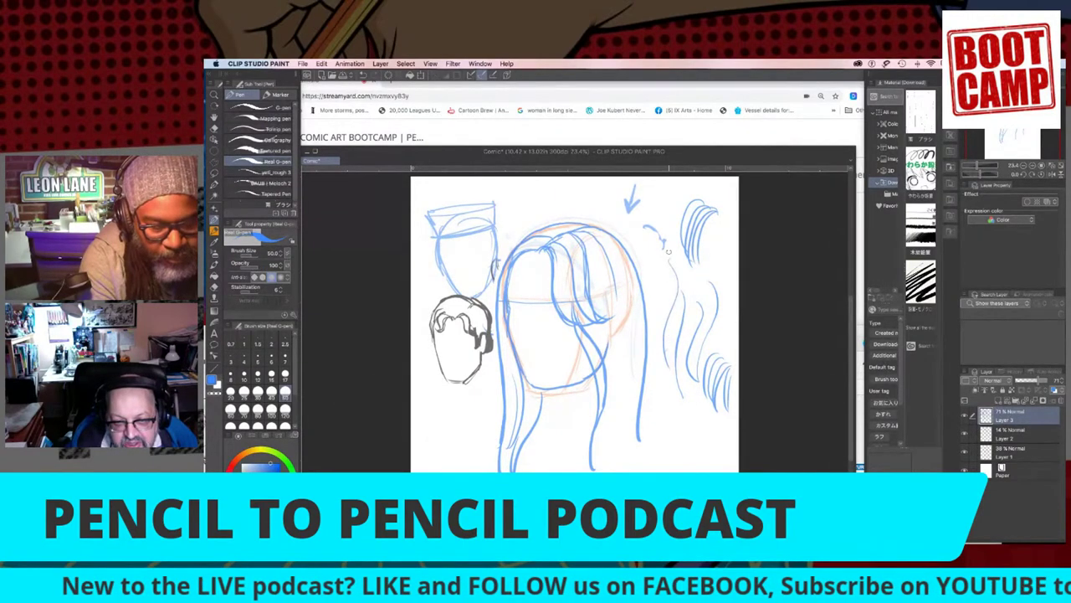
left_click_drag(659, 255, 673, 371)
Step: Add long flowing blue strands down the right side of the hair and along the lock beside the jaw
left_click_drag(638, 305, 652, 459)
mouse_move(616, 237)
left_mouse_down()
mouse_move(643, 312)
mouse_move(643, 282)
mouse_move(651, 337)
mouse_move(653, 315)
mouse_move(663, 463)
left_mouse_up()
left_click_drag(657, 400, 666, 462)
mouse_move(619, 352)
left_mouse_down()
mouse_move(624, 423)
mouse_move(607, 469)
left_mouse_up()
left_click_drag(615, 412, 602, 470)
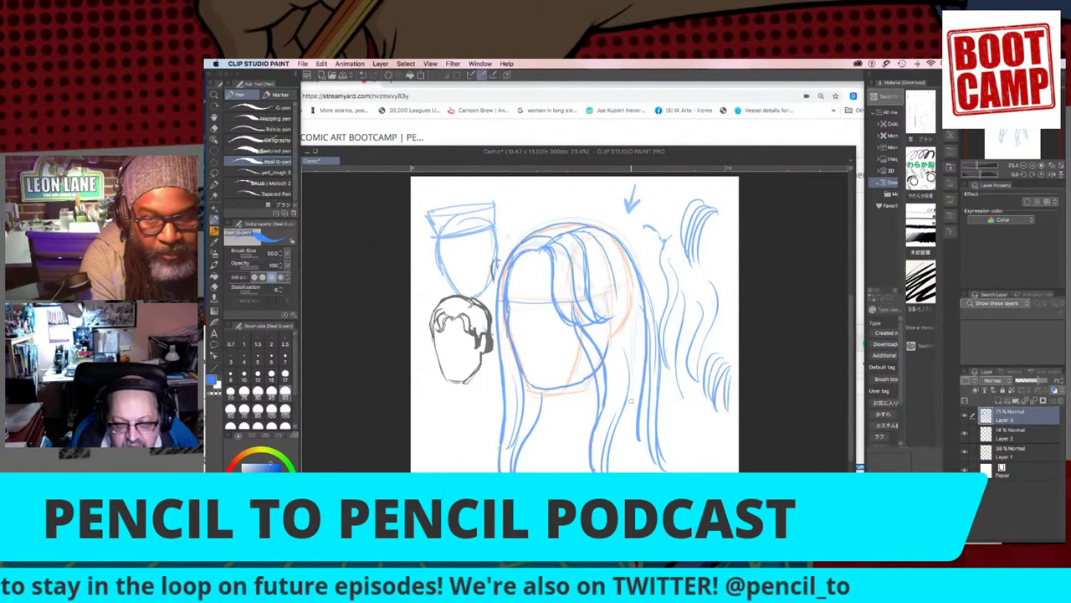
Step: Draw overlapping inner strands in the long locks on both sides and reinforce the hair's outer right contour down to the tip
mouse_move(608, 344)
left_mouse_down()
mouse_move(618, 410)
mouse_move(651, 446)
mouse_move(630, 468)
left_mouse_up()
left_click_drag(636, 410, 620, 470)
mouse_move(658, 403)
left_mouse_down()
mouse_move(669, 469)
mouse_move(641, 471)
left_mouse_up()
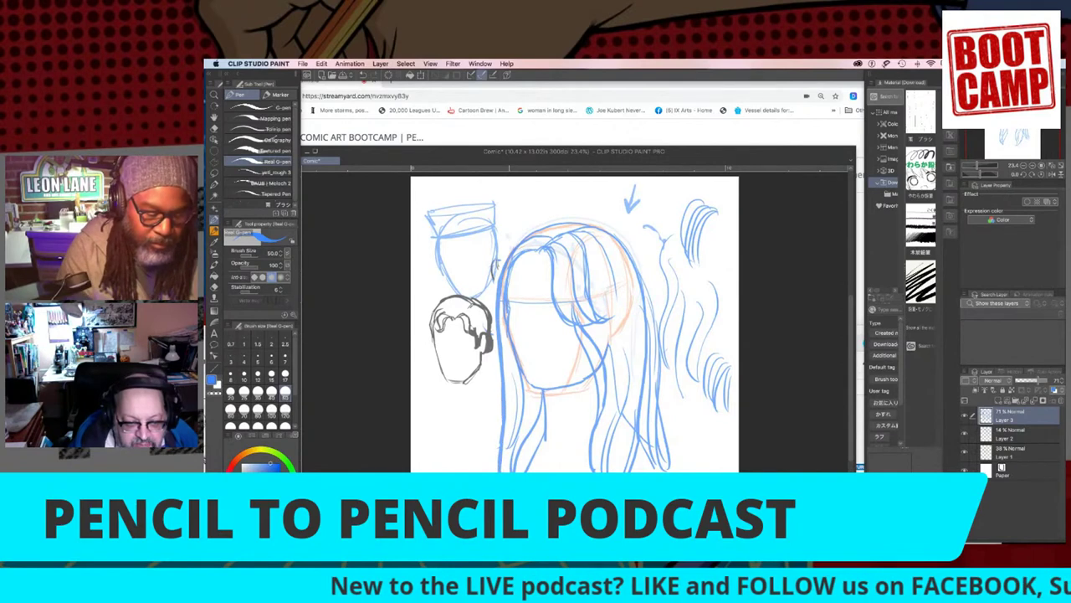
left_click_drag(545, 436, 525, 474)
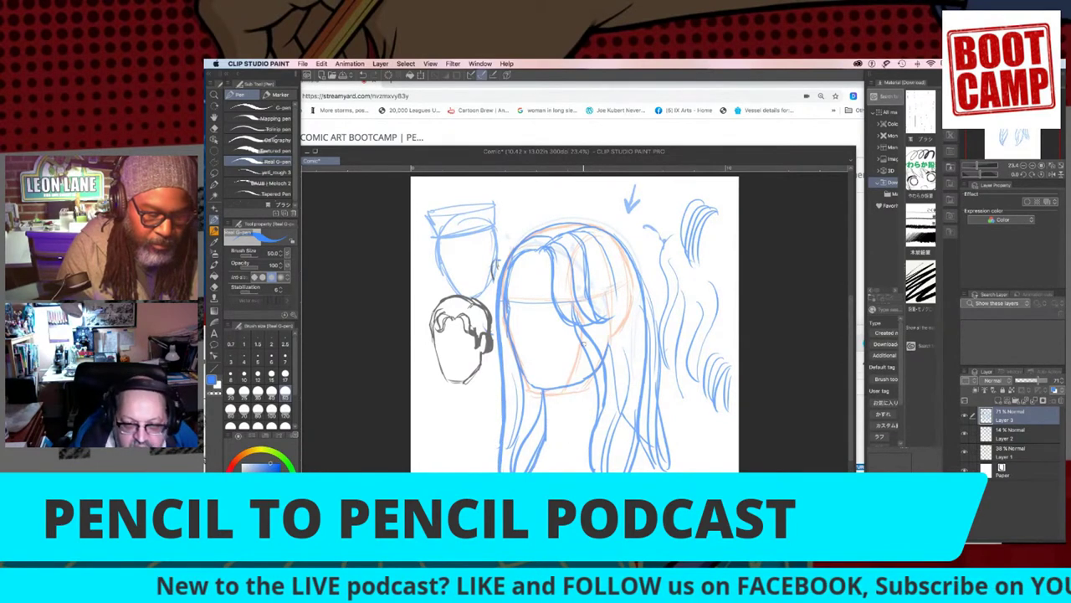
left_click_drag(576, 328, 600, 414)
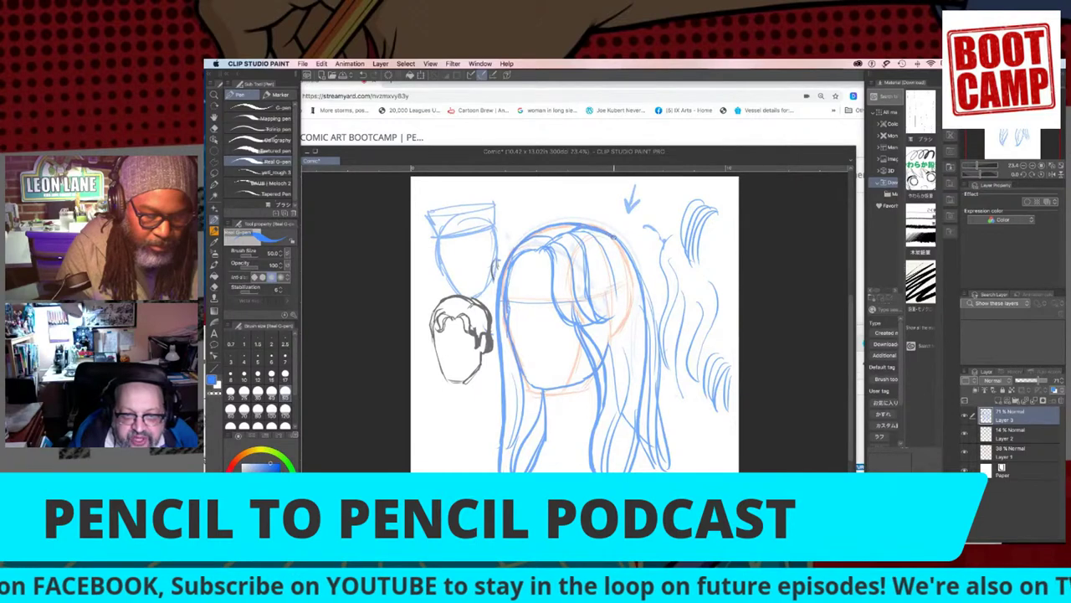
mouse_move(631, 256)
left_mouse_down()
mouse_move(658, 341)
mouse_move(669, 471)
left_mouse_up()
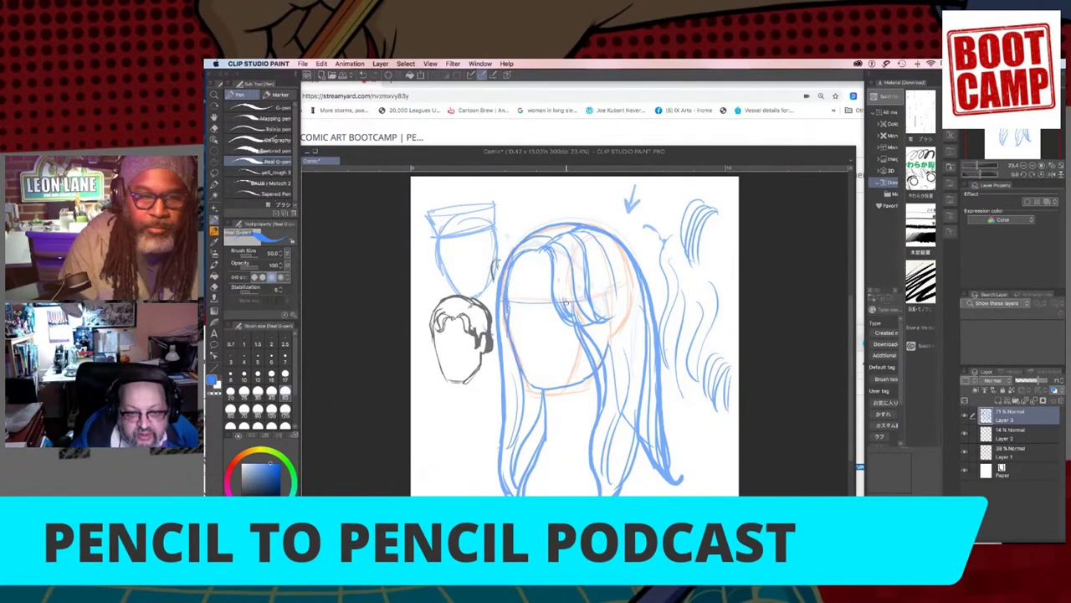
Step: Shade the swept bangs in blue bands at the root, middle and tip, leaving white highlight bands between them
left_click_drag(571, 301, 582, 323)
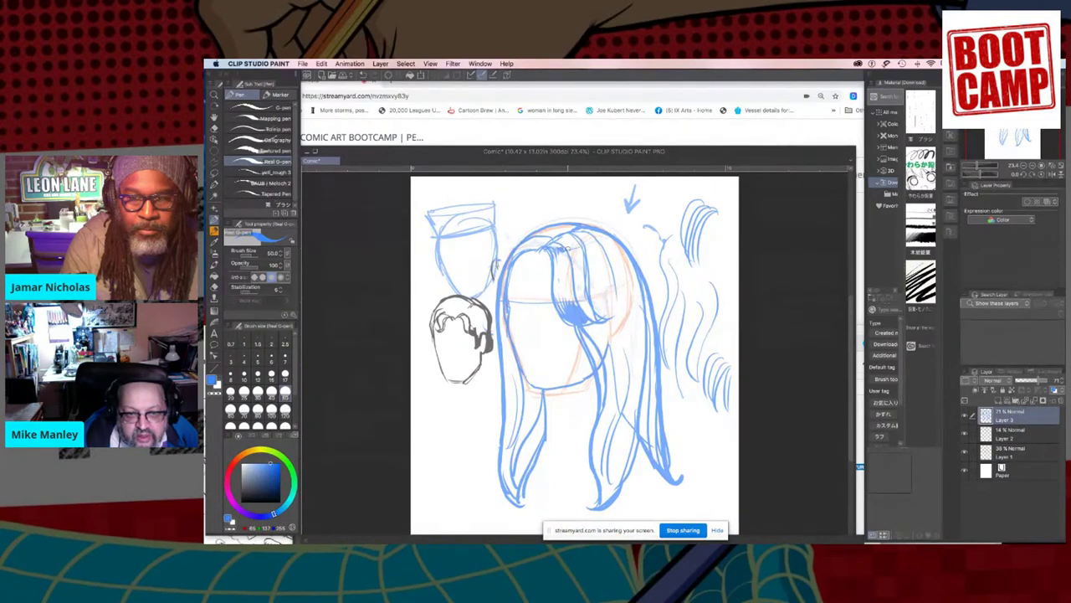
left_click_drag(587, 238, 597, 244)
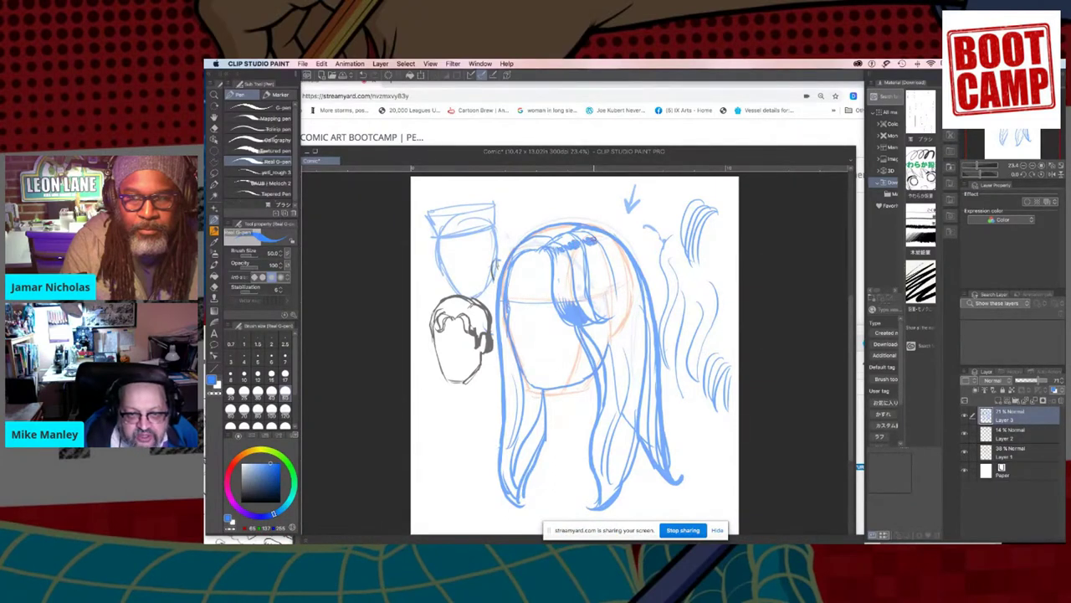
mouse_move(558, 266)
left_mouse_down()
mouse_move(583, 283)
mouse_move(578, 267)
left_mouse_up()
mouse_move(601, 253)
left_mouse_down()
mouse_move(585, 263)
mouse_move(589, 279)
mouse_move(599, 274)
left_mouse_up()
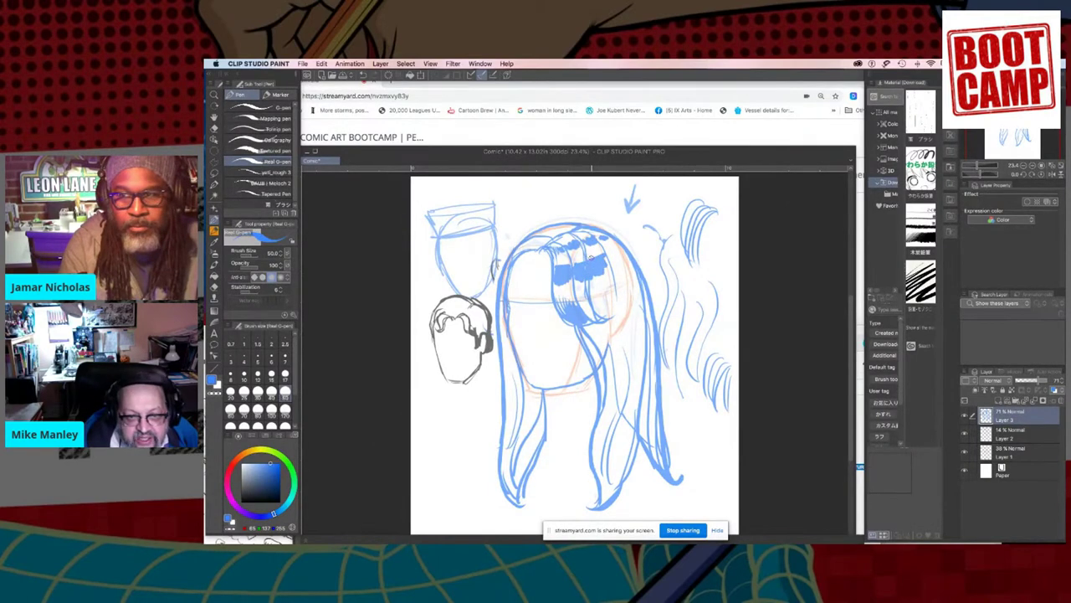
left_click_drag(607, 251, 613, 248)
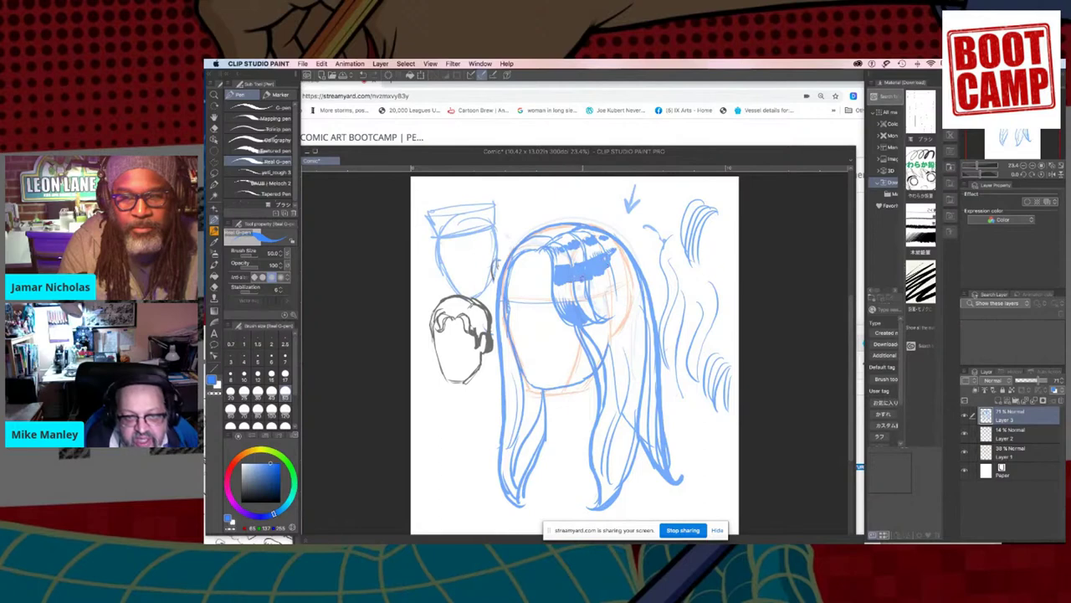
left_click_drag(609, 260, 624, 251)
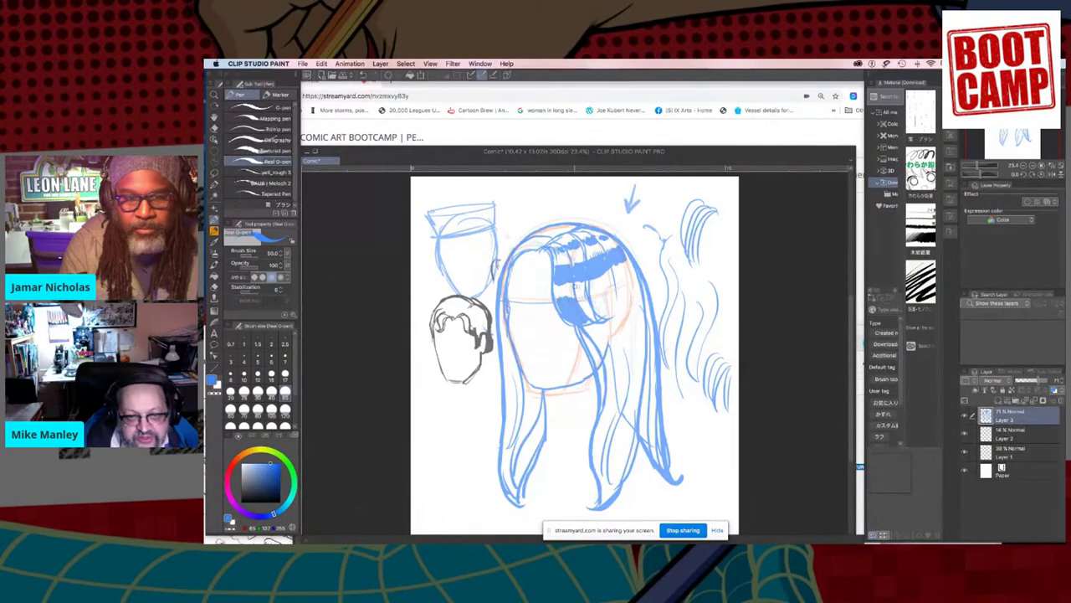
Step: Fill in the crown of the hair with blue and darken the strands falling just below the bangs
left_click_drag(554, 245, 602, 231)
mouse_move(586, 296)
left_mouse_down()
mouse_move(637, 275)
mouse_move(616, 288)
mouse_move(590, 280)
mouse_move(627, 261)
mouse_move(565, 283)
left_mouse_up()
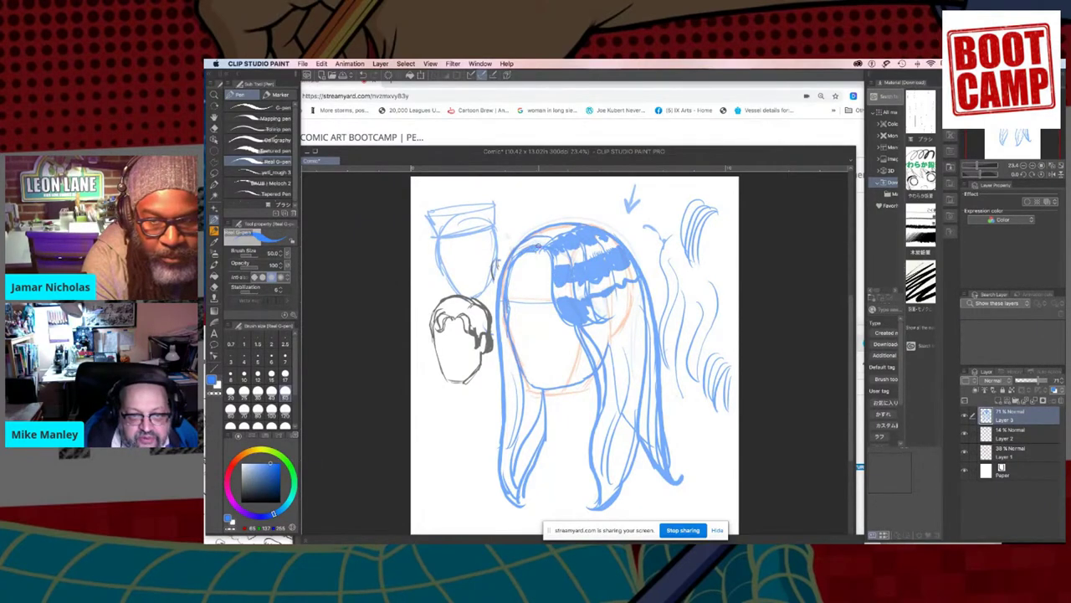
left_click_drag(554, 235, 571, 226)
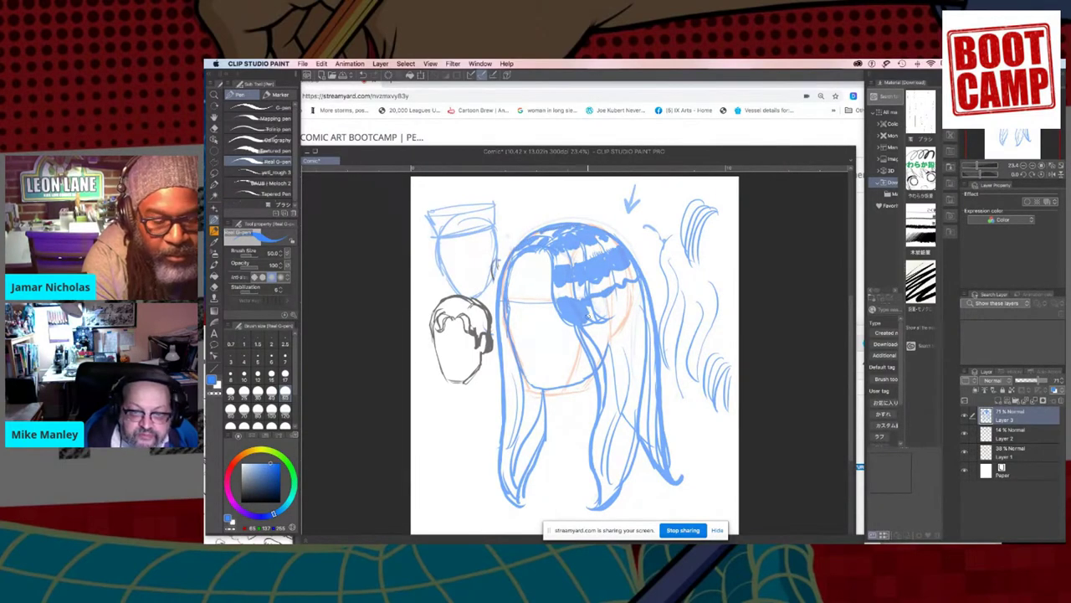
mouse_move(586, 303)
left_mouse_down()
mouse_move(588, 352)
mouse_move(582, 340)
mouse_move(603, 390)
left_mouse_up()
left_click_drag(593, 348, 604, 405)
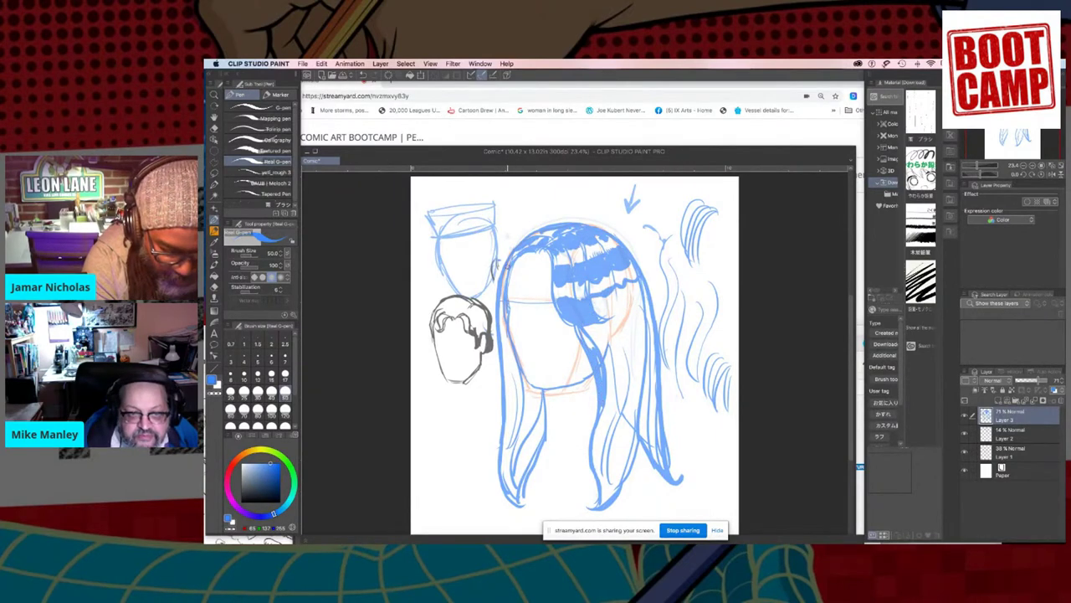
Step: Shade the long lock on the face's left side with blue, leaving highlight gaps, and thicken the line under the chin
mouse_move(505, 325)
left_mouse_down()
mouse_move(508, 373)
mouse_move(511, 355)
mouse_move(509, 373)
mouse_move(537, 389)
mouse_move(542, 419)
mouse_move(544, 405)
left_mouse_up()
left_click_drag(590, 376, 546, 391)
mouse_move(504, 450)
left_mouse_down()
mouse_move(513, 486)
mouse_move(525, 456)
mouse_move(519, 504)
left_mouse_up()
mouse_move(506, 425)
left_mouse_down()
mouse_move(509, 439)
mouse_move(543, 425)
mouse_move(537, 431)
left_mouse_up()
mouse_move(536, 395)
left_mouse_down()
mouse_move(532, 428)
mouse_move(526, 420)
mouse_move(505, 435)
mouse_move(525, 398)
left_mouse_up()
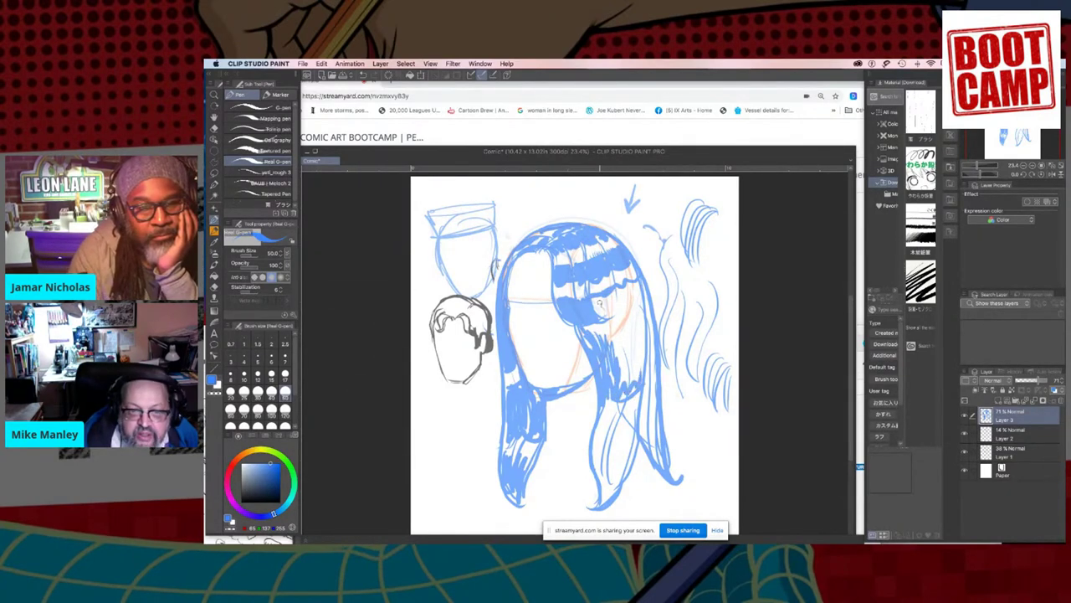
Step: Fill the hair mass right of the face with blue down to the lock's tip and draw a small shading sample beside it
mouse_move(600, 311)
left_mouse_down()
mouse_move(613, 321)
mouse_move(591, 328)
mouse_move(614, 314)
mouse_move(623, 288)
mouse_move(646, 306)
mouse_move(627, 283)
mouse_move(650, 362)
mouse_move(637, 318)
mouse_move(633, 368)
mouse_move(628, 305)
mouse_move(622, 356)
mouse_move(616, 326)
mouse_move(599, 328)
mouse_move(607, 366)
mouse_move(643, 394)
mouse_move(656, 334)
mouse_move(644, 442)
mouse_move(660, 461)
mouse_move(620, 452)
mouse_move(628, 425)
mouse_move(625, 436)
mouse_move(612, 431)
left_mouse_up()
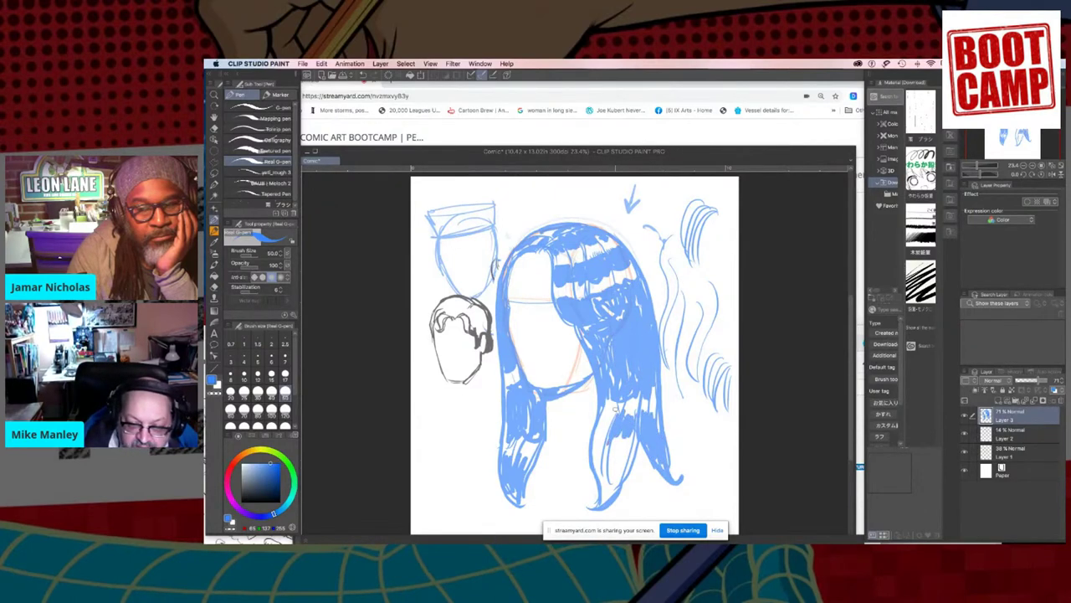
mouse_move(615, 410)
left_mouse_down()
mouse_move(604, 440)
mouse_move(604, 411)
left_mouse_up()
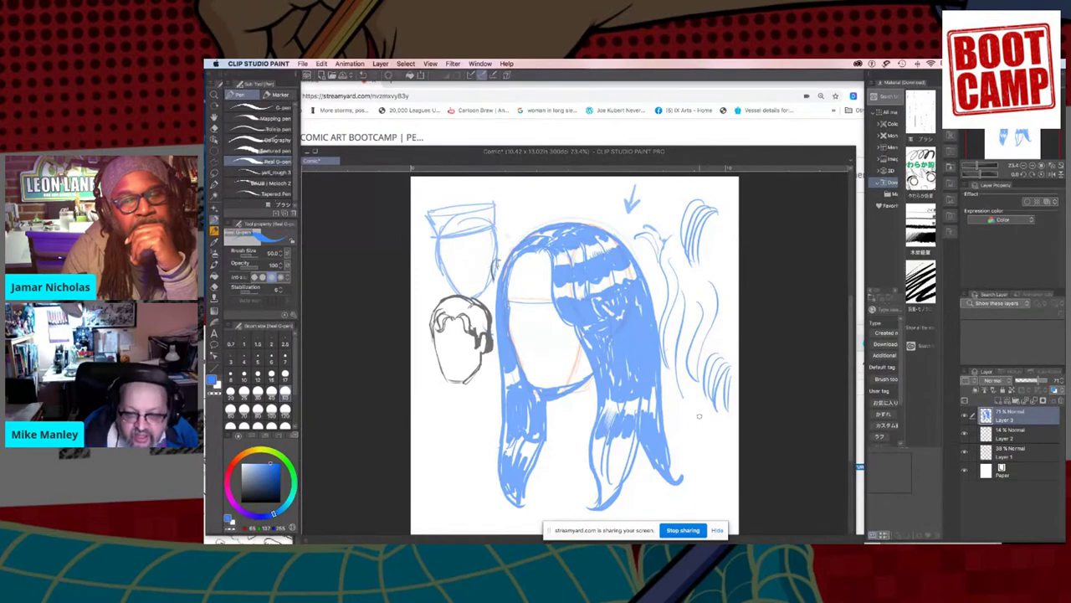
mouse_move(677, 385)
left_mouse_down()
mouse_move(685, 423)
mouse_move(688, 409)
mouse_move(696, 415)
left_mouse_up()
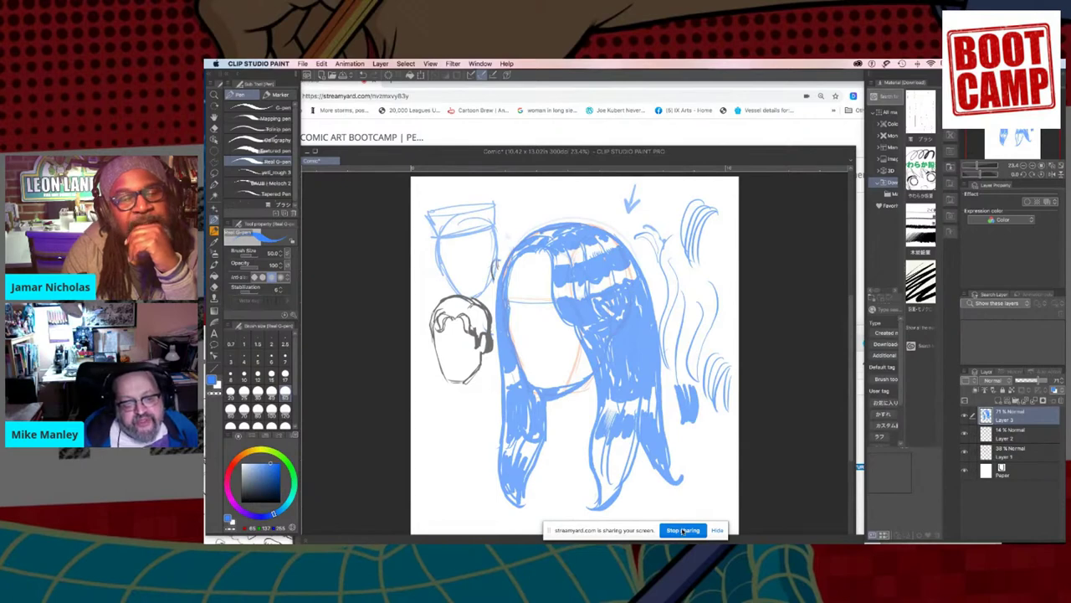
mouse_move(601, 429)
left_mouse_down()
mouse_move(594, 463)
mouse_move(625, 452)
mouse_move(631, 475)
mouse_move(616, 487)
mouse_move(601, 480)
mouse_move(606, 503)
left_mouse_up()
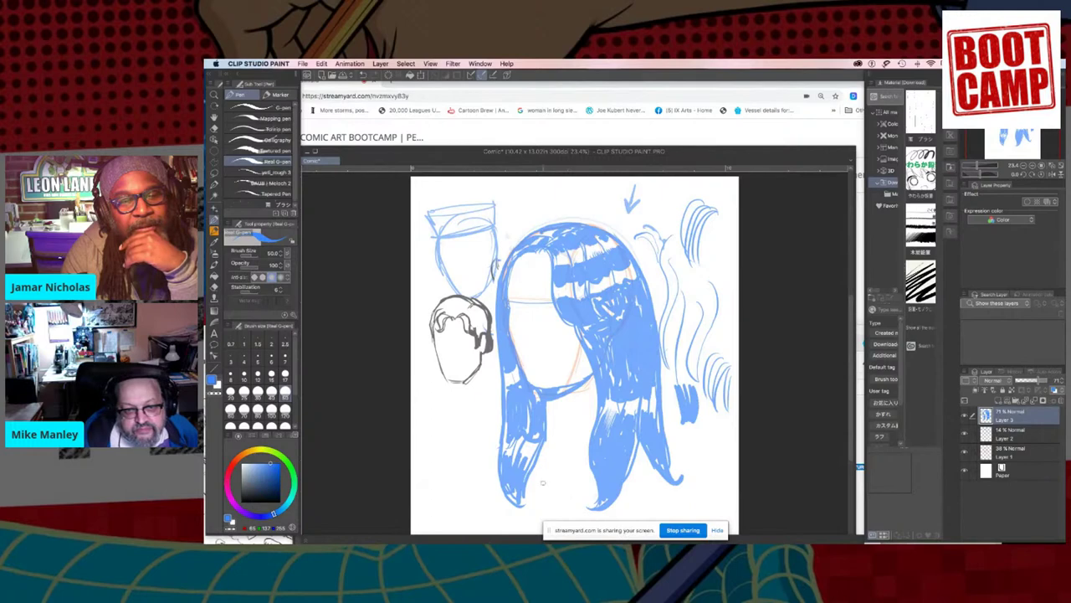
Step: Switch the drawing colour to near-black and outline the parting and the swept bangs with curved strands
left_click(242, 501)
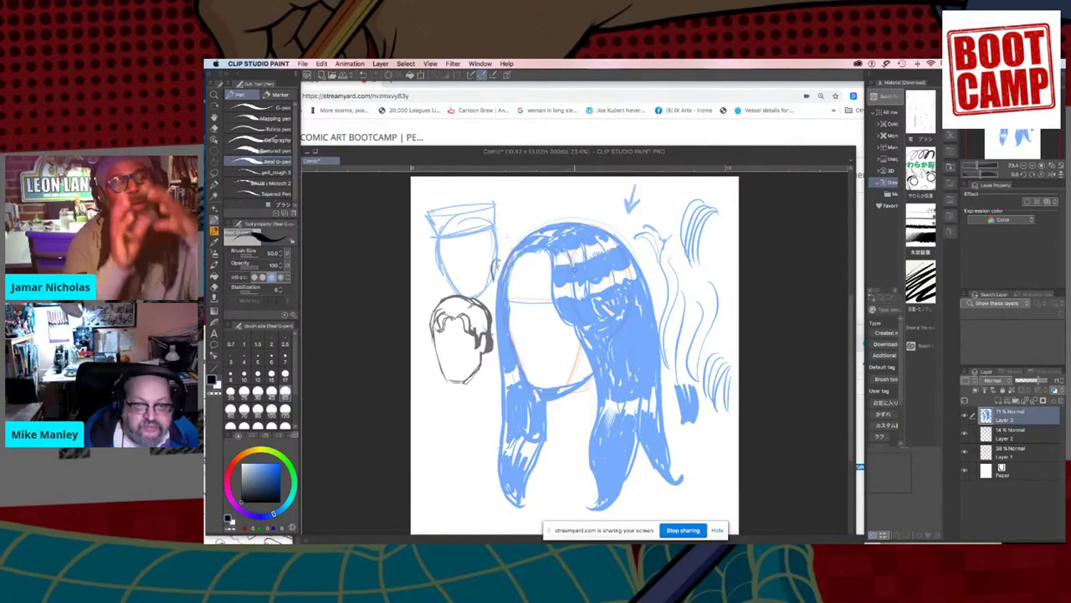
mouse_move(541, 248)
left_mouse_down()
mouse_move(555, 306)
mouse_move(573, 325)
mouse_move(605, 328)
left_mouse_up()
left_click_drag(562, 243, 579, 313)
mouse_move(567, 257)
left_mouse_down()
mouse_move(569, 289)
mouse_move(606, 323)
left_mouse_up()
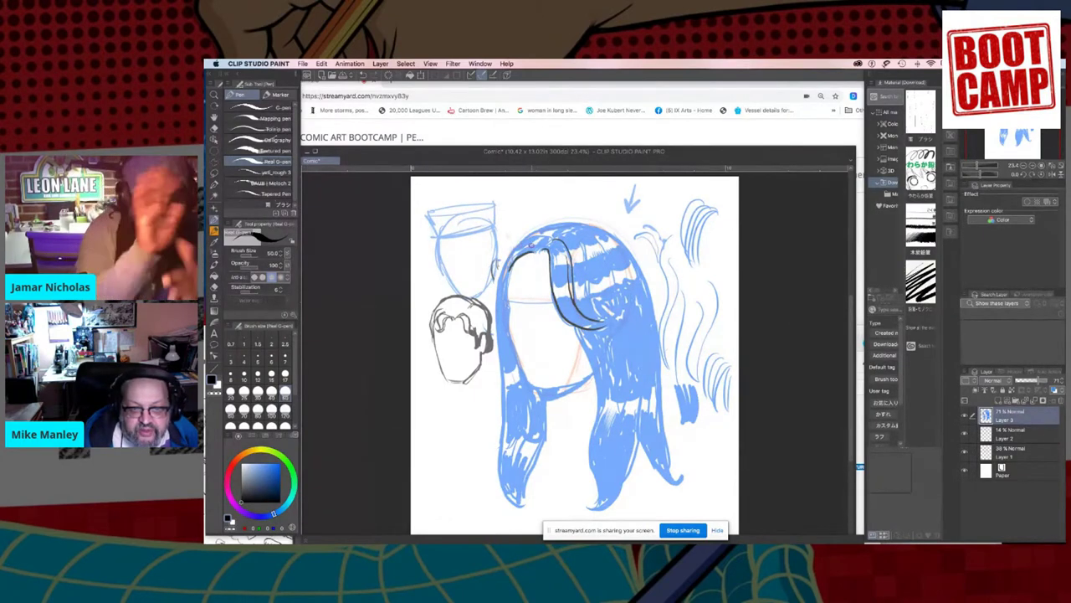
Step: Outline the left lock, the top of the crown and the strand curving beside the right cheek in black
left_click_drag(500, 293, 499, 346)
mouse_move(521, 244)
left_mouse_down()
mouse_move(496, 295)
mouse_move(505, 412)
left_mouse_up()
left_click_drag(499, 343, 507, 412)
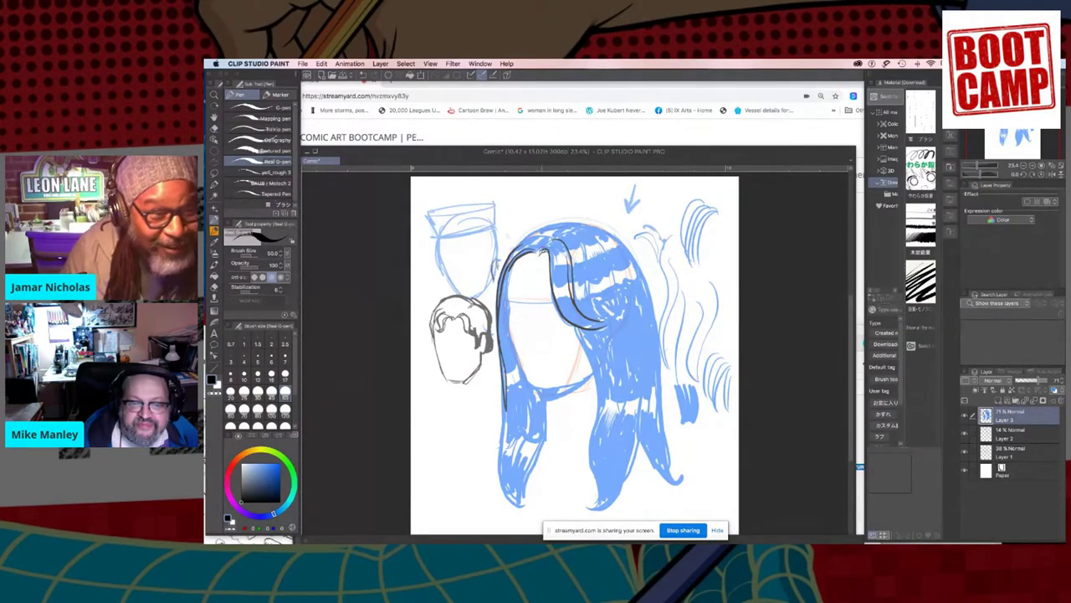
left_click_drag(551, 237, 597, 226)
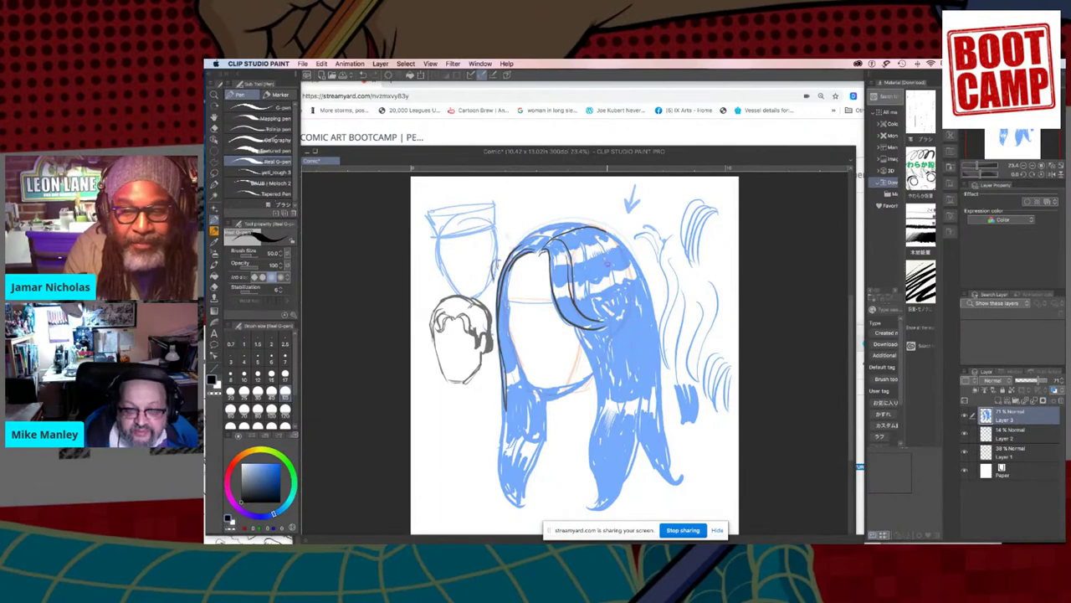
mouse_move(578, 237)
left_mouse_down()
mouse_move(592, 300)
mouse_move(617, 334)
mouse_move(623, 379)
mouse_move(613, 388)
left_mouse_up()
mouse_move(614, 336)
left_mouse_down()
mouse_move(613, 380)
mouse_move(612, 351)
mouse_move(609, 407)
left_mouse_up()
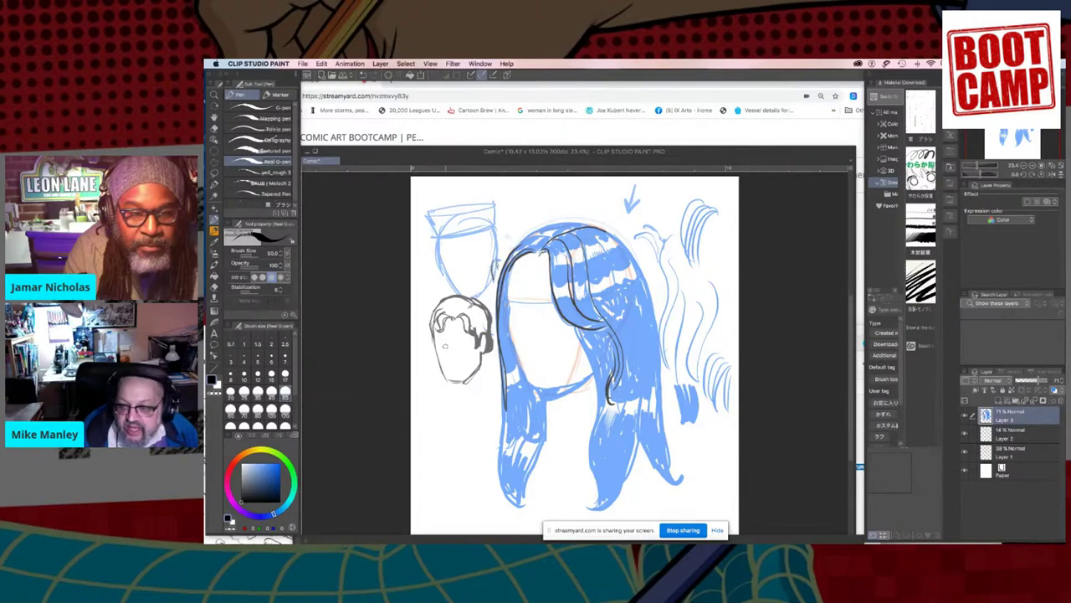
Step: Hide Layer 3, make Layer 2 the active layer and raise its opacity to 47%
left_click(965, 416)
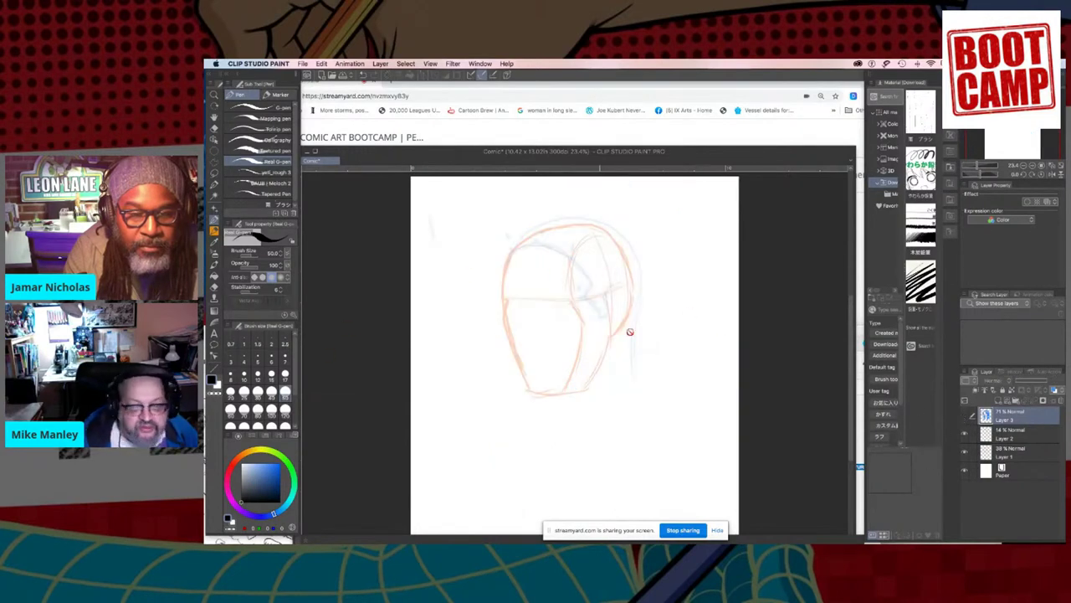
left_click(1019, 436)
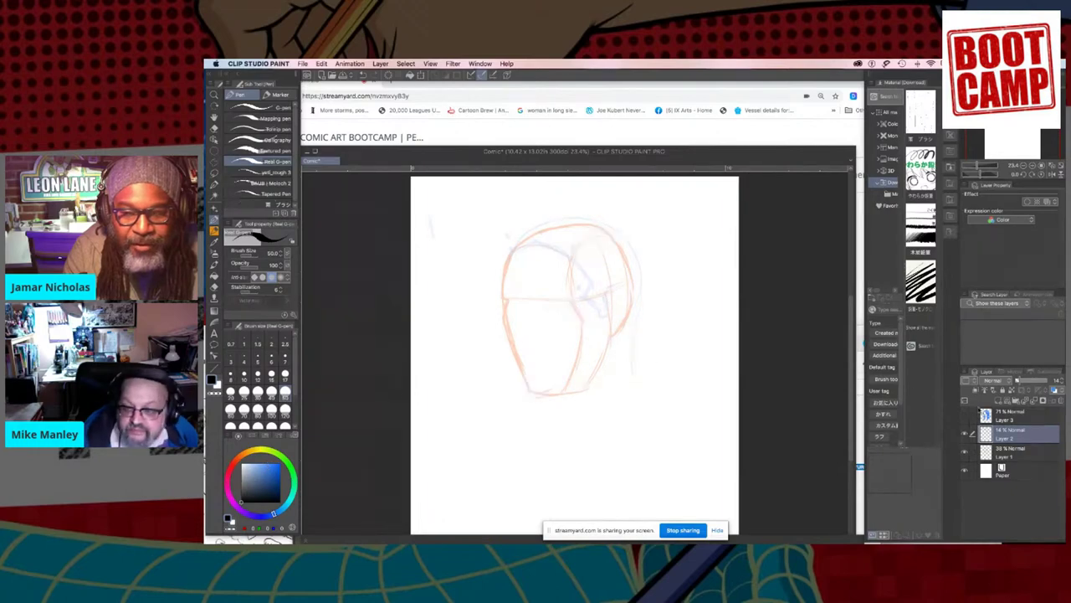
left_click_drag(1020, 381, 1029, 381)
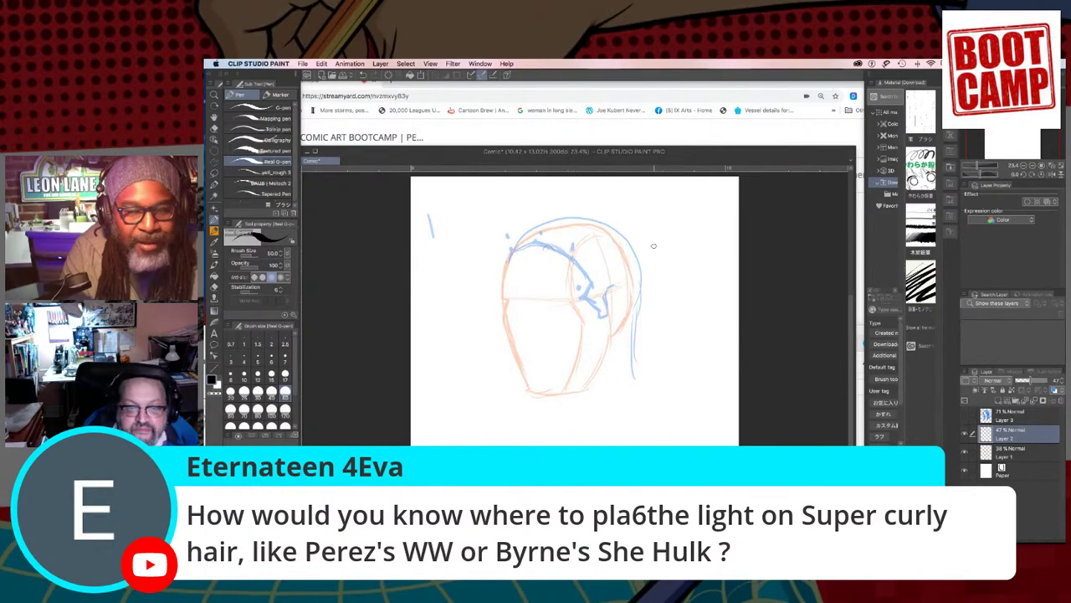
Step: Draw a light-direction arrow pointing at the head's upper right and a wavy curl falling from the parting past the temple
mouse_move(659, 191)
left_mouse_down()
mouse_move(637, 224)
mouse_move(653, 215)
left_mouse_up()
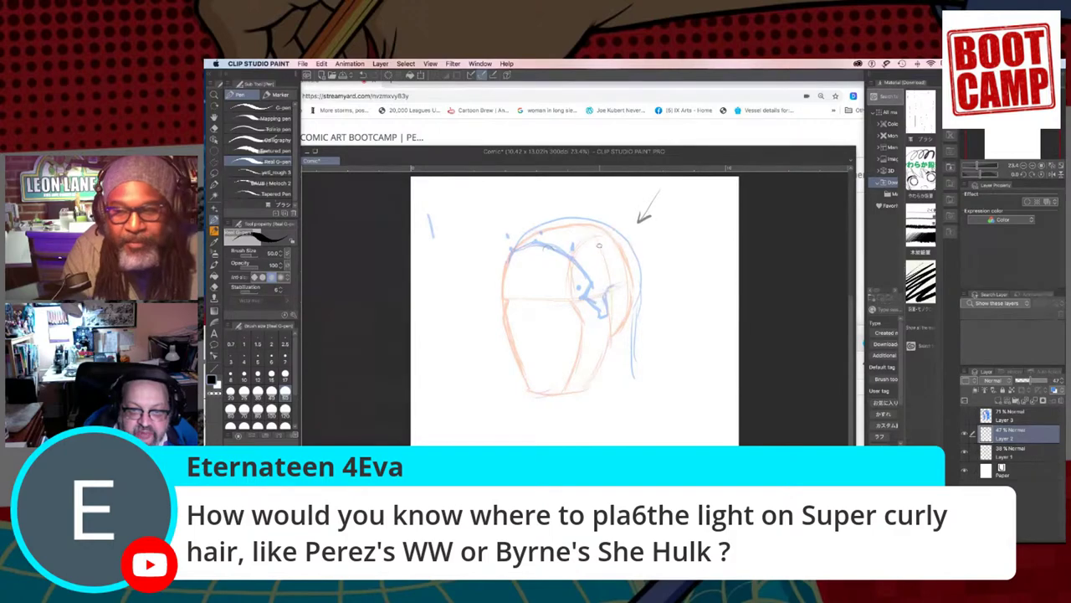
mouse_move(569, 243)
left_mouse_down()
mouse_move(592, 262)
mouse_move(572, 271)
mouse_move(590, 297)
mouse_move(592, 266)
mouse_move(604, 292)
mouse_move(600, 329)
mouse_move(591, 326)
mouse_move(608, 343)
mouse_move(606, 368)
left_mouse_up()
left_click_drag(593, 330, 608, 355)
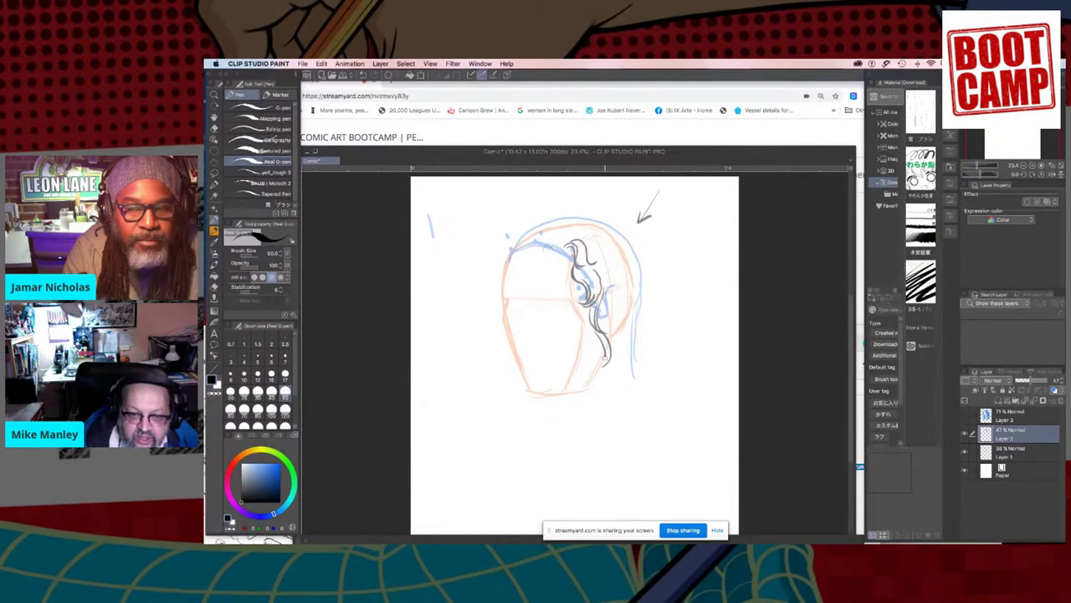
Step: Draw black curls along the forehead hairline, over the side of the head and around the upper left of the crown
mouse_move(566, 243)
left_mouse_down()
mouse_move(562, 261)
mouse_move(556, 235)
mouse_move(552, 267)
mouse_move(541, 256)
mouse_move(549, 265)
left_mouse_up()
mouse_move(603, 237)
left_mouse_down()
mouse_move(616, 293)
mouse_move(593, 235)
mouse_move(619, 294)
left_mouse_up()
left_click_drag(586, 246, 597, 271)
mouse_move(598, 224)
left_mouse_down()
mouse_move(619, 245)
mouse_move(629, 303)
mouse_move(628, 244)
left_mouse_up()
mouse_move(540, 238)
left_mouse_down()
mouse_move(531, 255)
mouse_move(544, 264)
mouse_move(503, 264)
mouse_move(492, 276)
mouse_move(500, 280)
left_mouse_up()
left_click_drag(521, 230, 503, 239)
left_click_drag(506, 236, 497, 269)
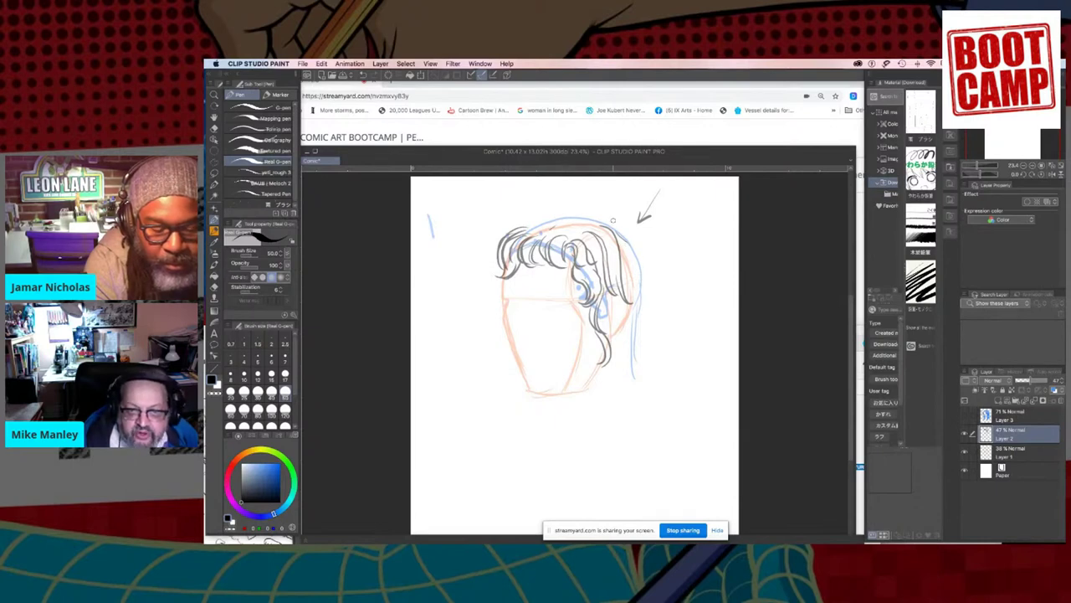
Step: Draw black strands flowing down the back of the head, add lines to the temple curls, and outline the top of the crown
mouse_move(610, 221)
left_mouse_down()
mouse_move(628, 234)
mouse_move(638, 276)
left_mouse_up()
mouse_move(612, 221)
left_mouse_down()
mouse_move(650, 284)
mouse_move(637, 278)
mouse_move(645, 303)
left_mouse_up()
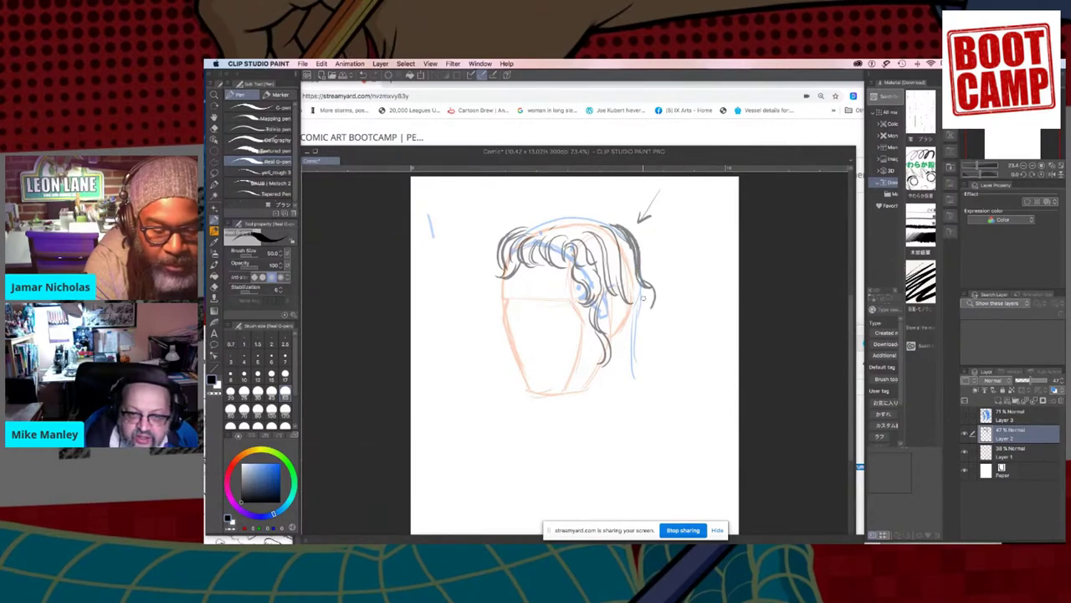
left_click_drag(570, 260, 585, 303)
left_click_drag(588, 267, 602, 285)
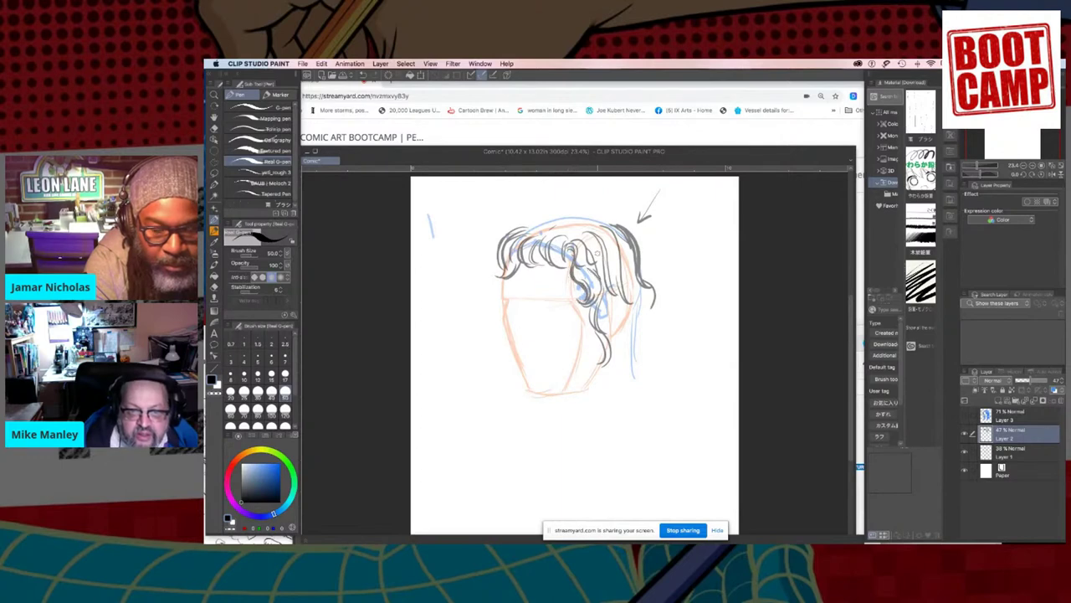
mouse_move(553, 228)
left_mouse_down()
mouse_move(589, 215)
mouse_move(599, 233)
mouse_move(597, 209)
mouse_move(617, 213)
mouse_move(642, 256)
left_mouse_up()
mouse_move(552, 223)
left_mouse_down()
mouse_move(600, 211)
mouse_move(625, 222)
mouse_move(661, 292)
left_mouse_up()
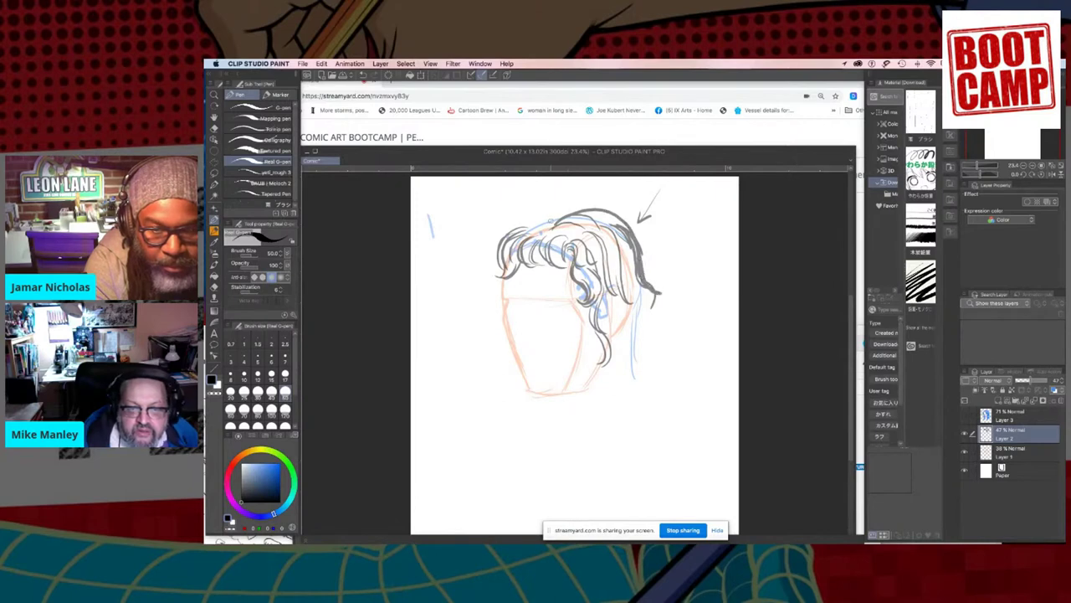
left_click_drag(521, 224, 548, 216)
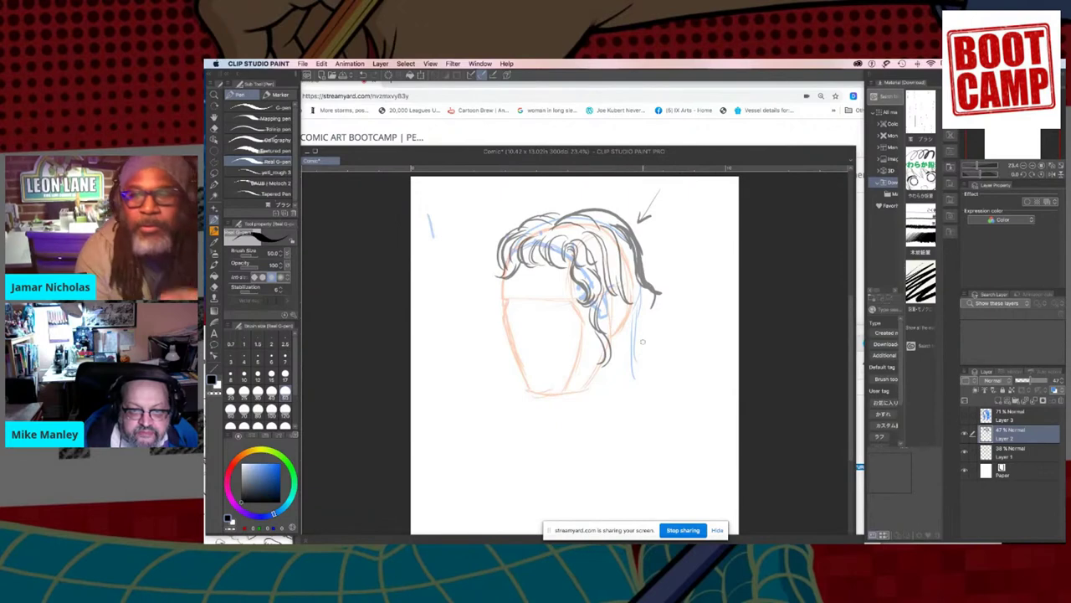
Step: Sketch a small shaded curl with a blank highlight beside the head and curved contour lines across the hair to mark the highlight bands
mouse_move(660, 245)
left_mouse_down()
mouse_move(670, 272)
mouse_move(674, 240)
mouse_move(683, 249)
mouse_move(681, 270)
mouse_move(671, 240)
mouse_move(687, 236)
mouse_move(673, 261)
left_mouse_up()
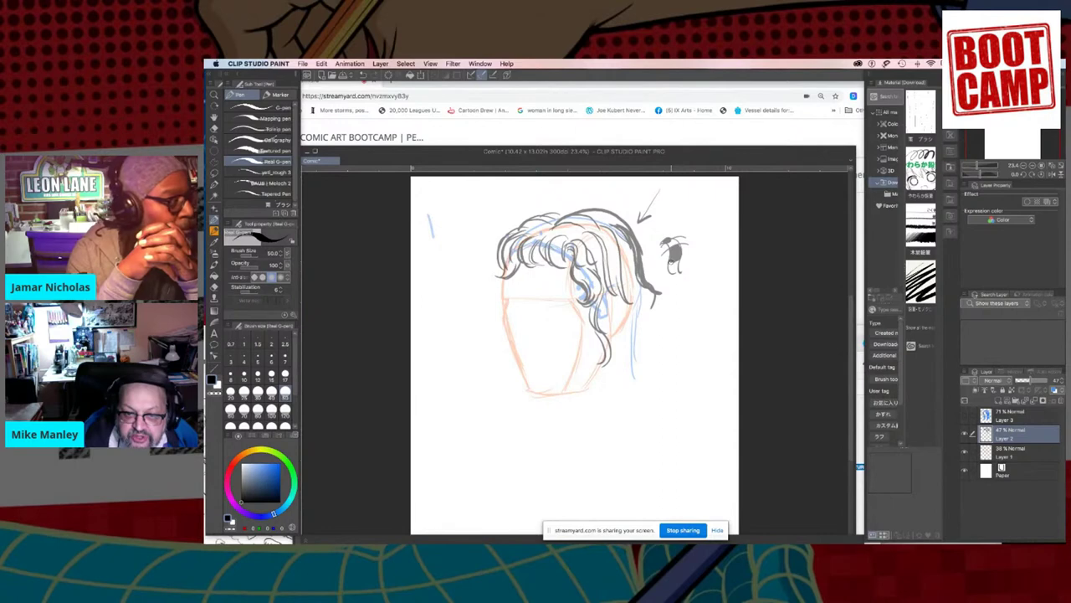
left_click_drag(672, 269, 680, 271)
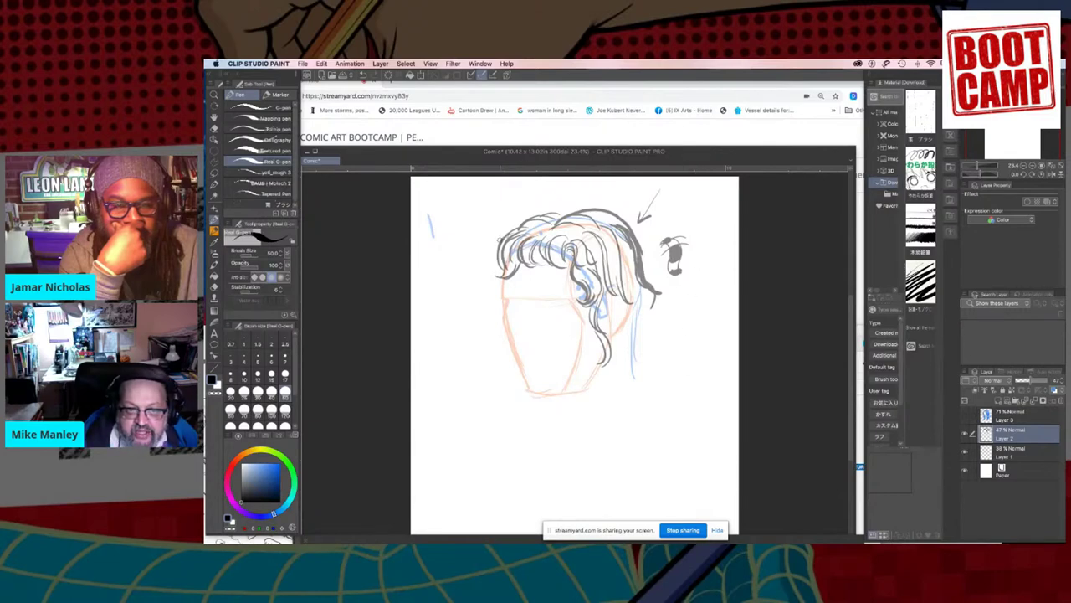
left_click_drag(513, 247, 630, 230)
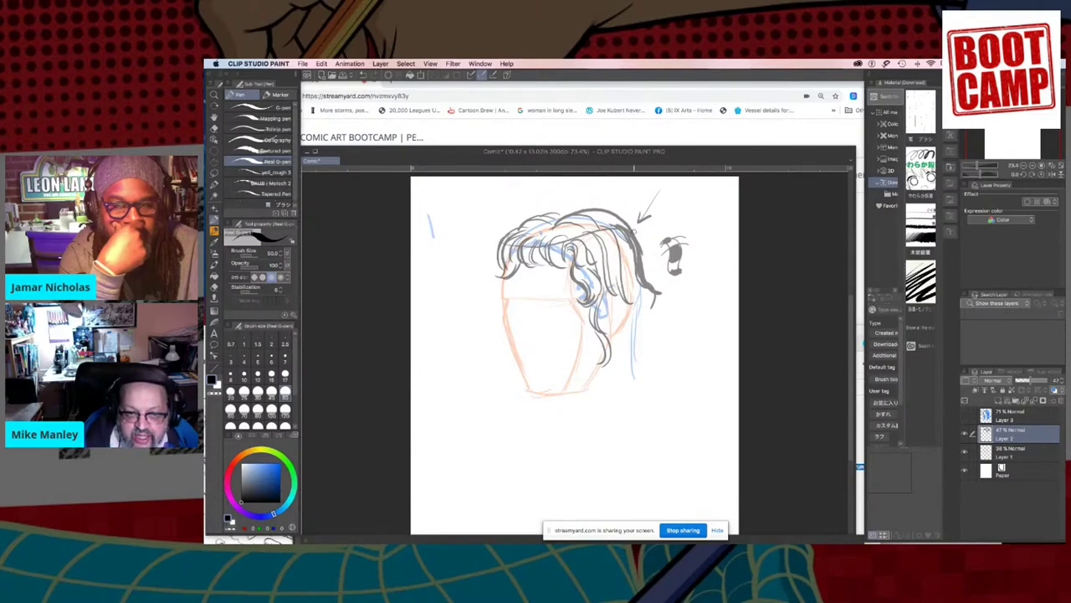
left_click_drag(507, 261, 626, 241)
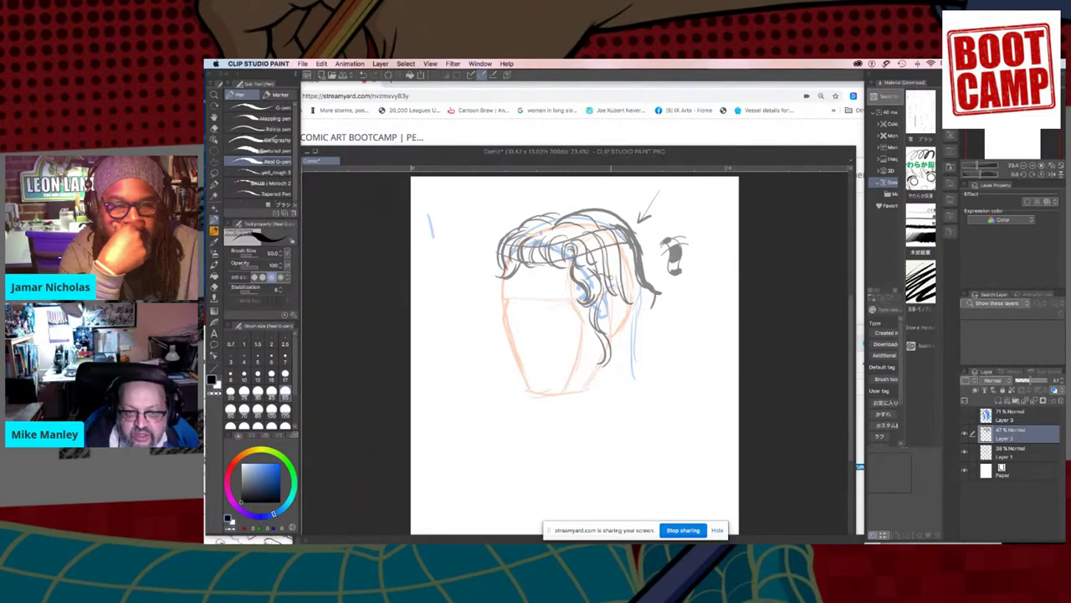
mouse_move(611, 280)
left_mouse_down()
mouse_move(636, 268)
mouse_move(619, 293)
mouse_move(641, 282)
mouse_move(643, 304)
left_mouse_up()
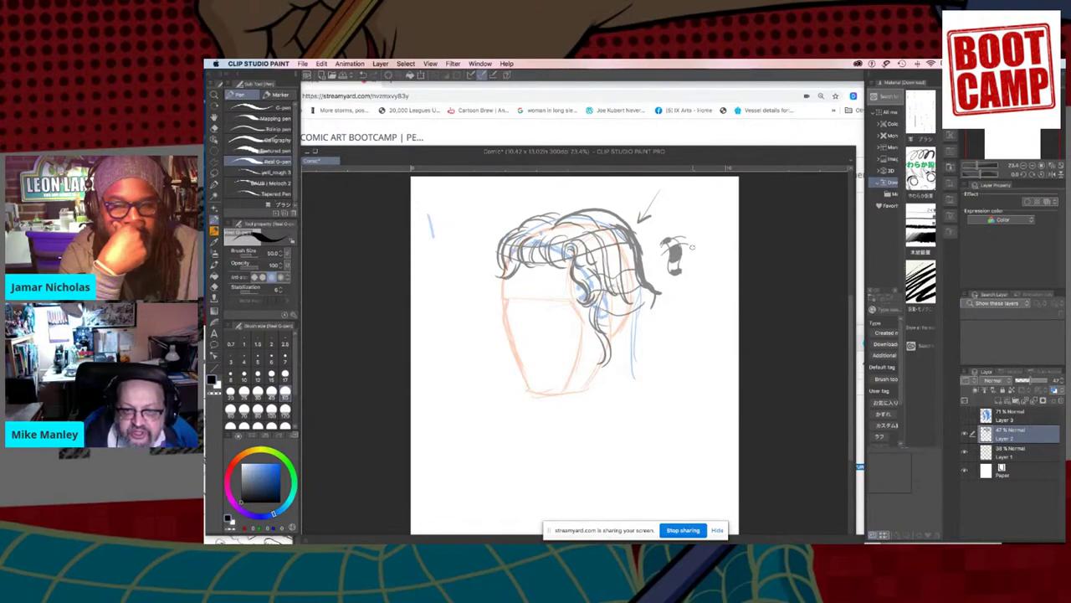
Step: Sketch an S-shaped curl and a rounded curl below the small shaded sample, filling their dark areas and leaving highlight bands blank
mouse_move(675, 293)
left_mouse_down()
mouse_move(687, 303)
mouse_move(672, 328)
mouse_move(686, 333)
left_mouse_up()
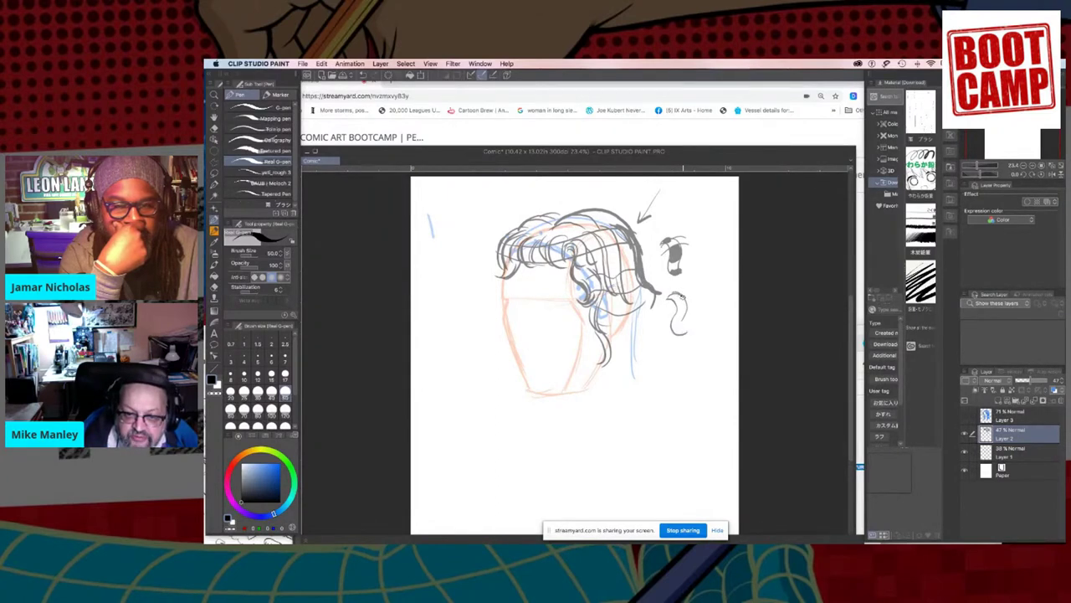
left_click_drag(689, 313, 699, 325)
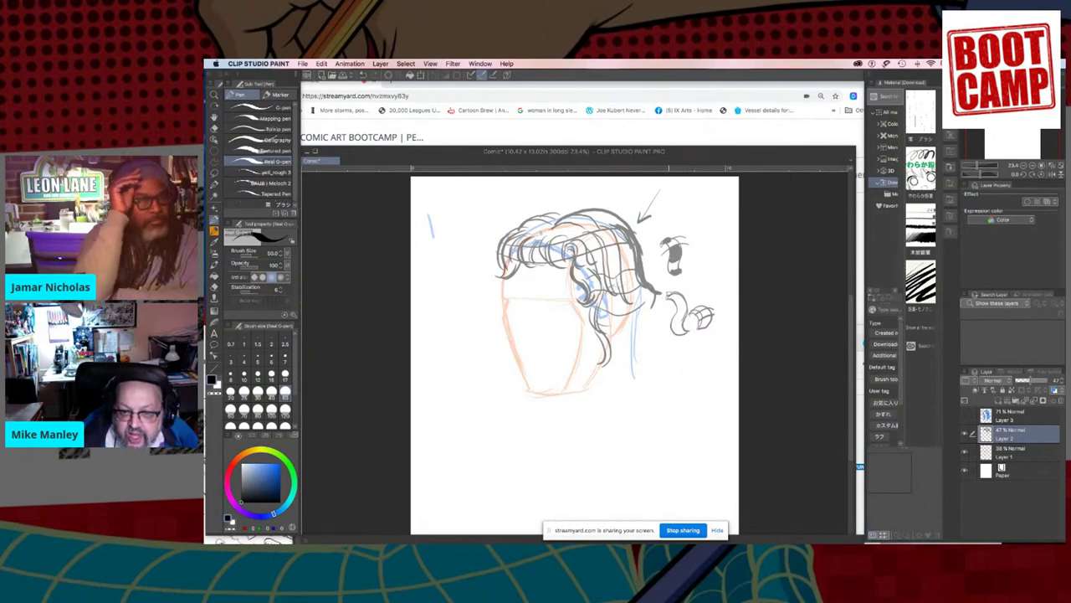
left_click_drag(670, 303, 686, 305)
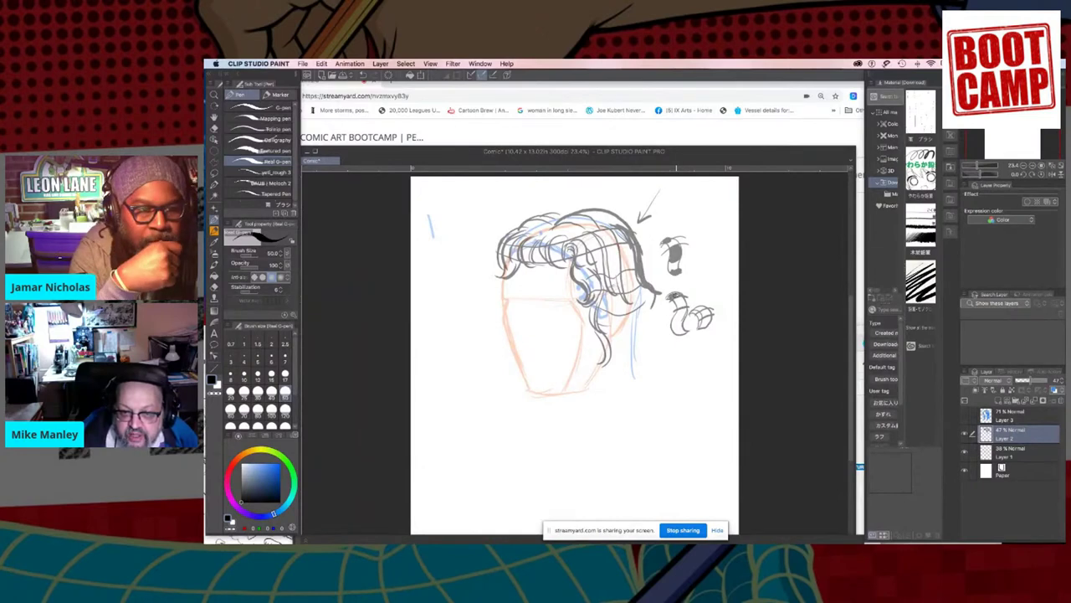
left_click_drag(674, 319, 684, 311)
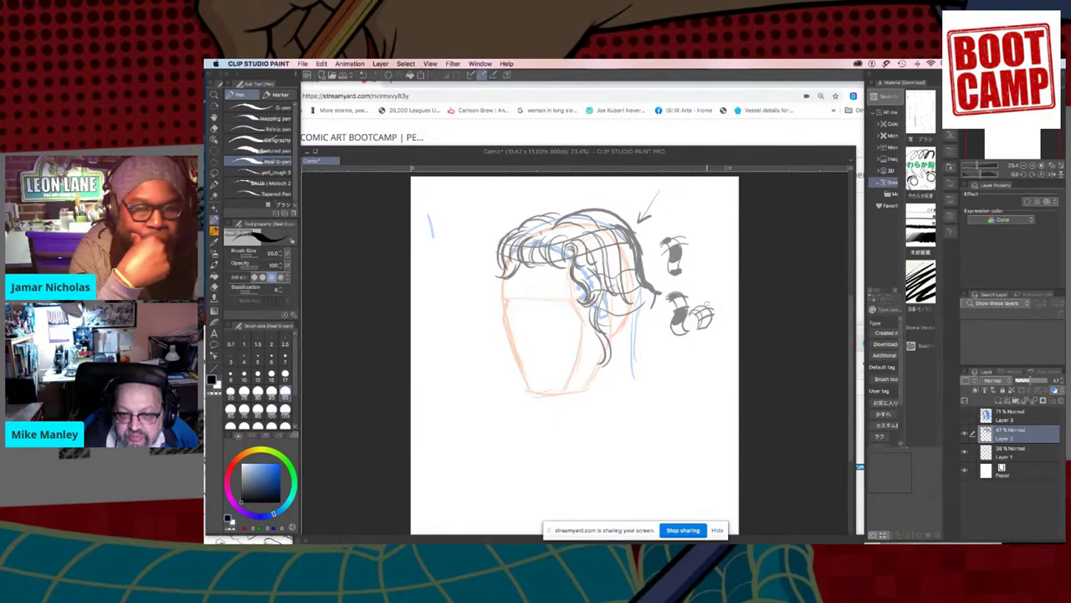
left_click_drag(693, 313, 710, 317)
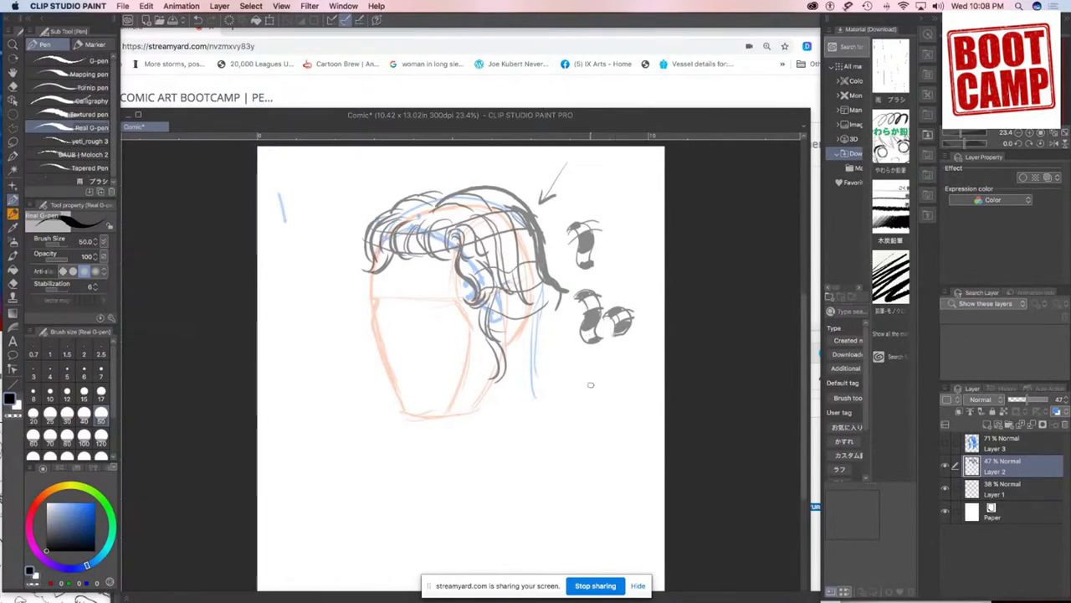
Step: Draw a long wavy strand hanging below the hair at the back of the head
mouse_move(539, 338)
left_mouse_down()
mouse_move(548, 355)
mouse_move(537, 439)
mouse_move(550, 483)
left_mouse_up()
mouse_move(535, 328)
left_mouse_down()
mouse_move(544, 351)
mouse_move(529, 393)
mouse_move(529, 440)
mouse_move(549, 500)
left_mouse_up()
Step: Move the canvas window aside, switch to Draw21Online.pdf in Acrobat Pro DC and browse back to the Alex Raymond Flash Gordon panels
left_click_drag(679, 110, 596, 34)
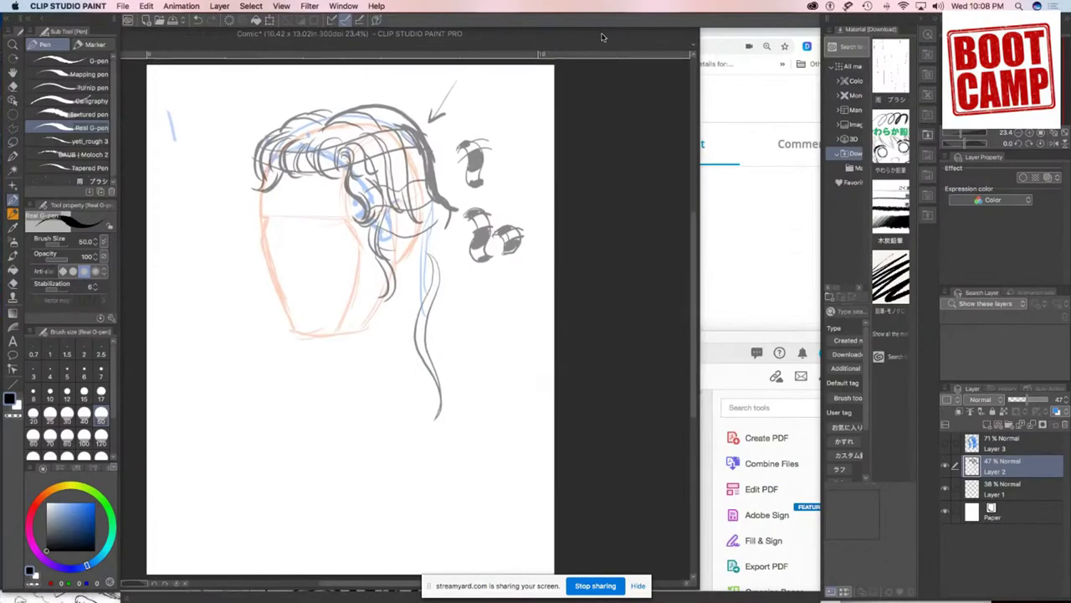
double_click(743, 345)
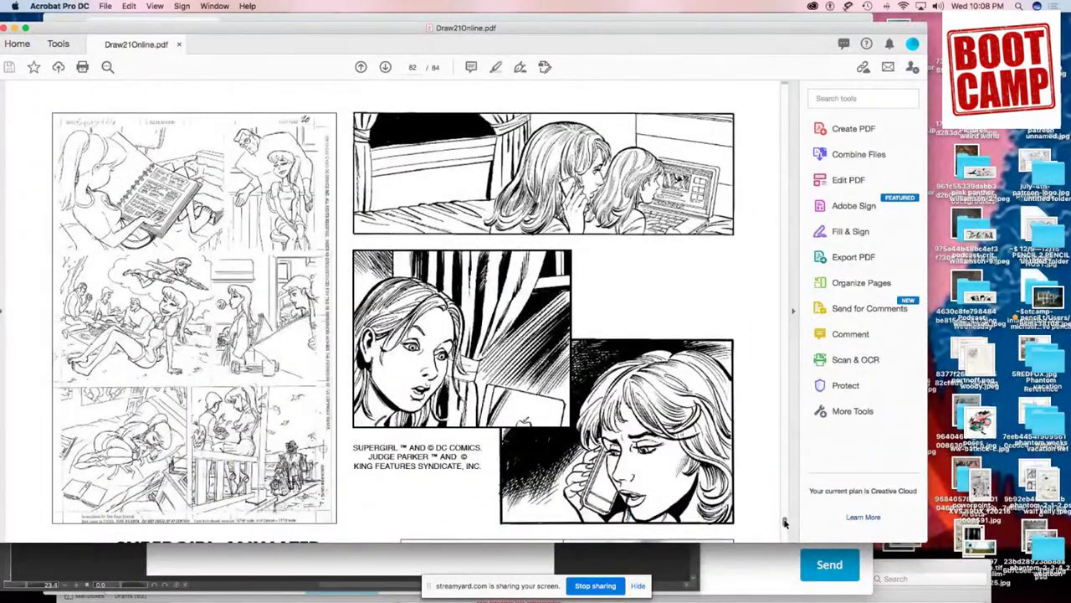
scroll(787, 522, "down", 10)
scroll(784, 524, "down", 5)
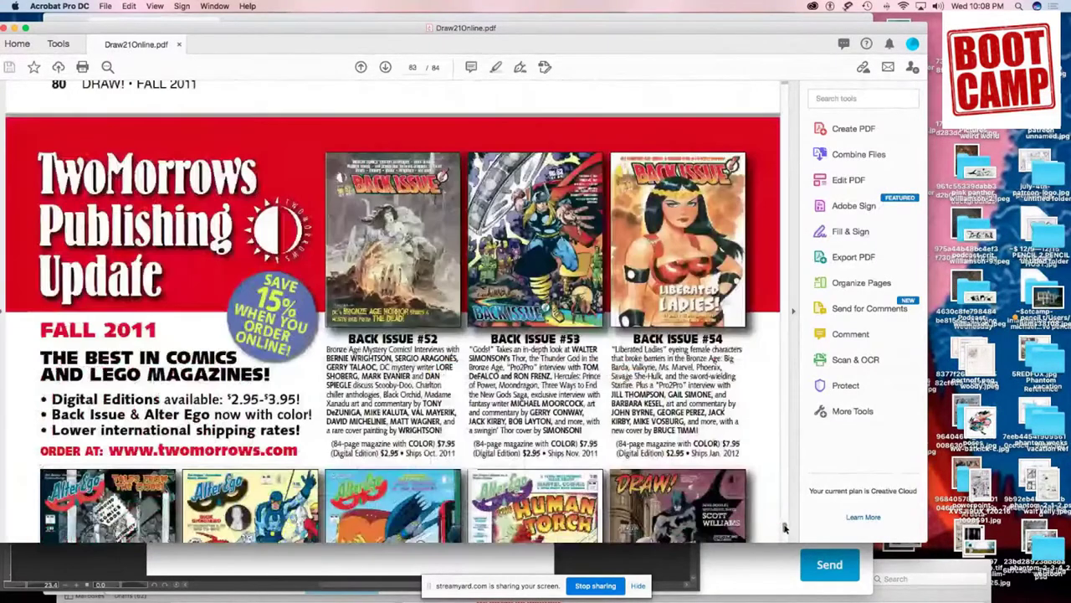
scroll(784, 524, "up", 8)
scroll(785, 524, "up", 10)
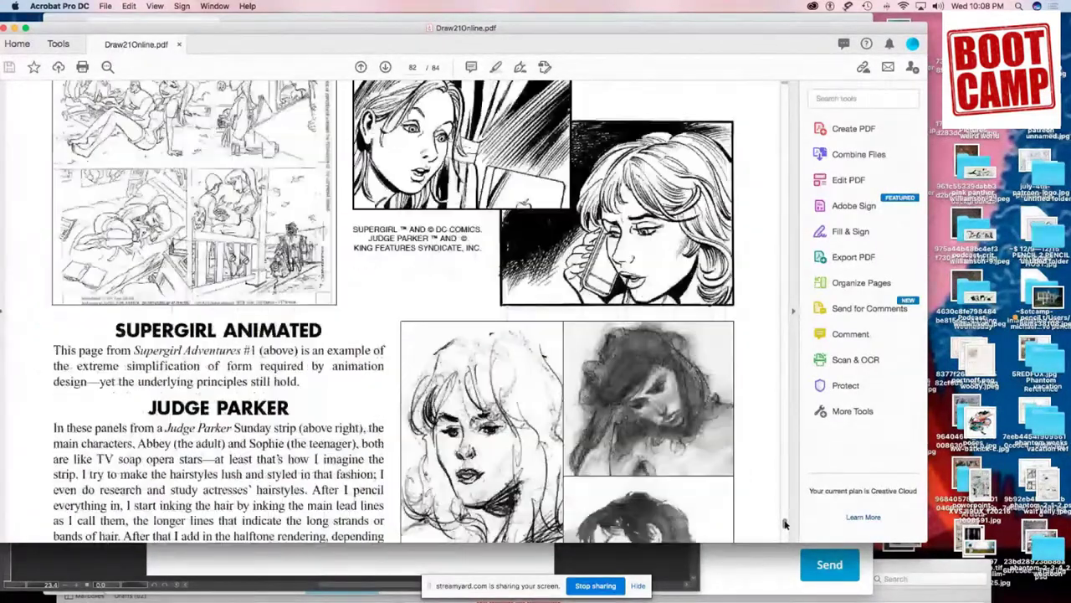
scroll(785, 520, "up", 10)
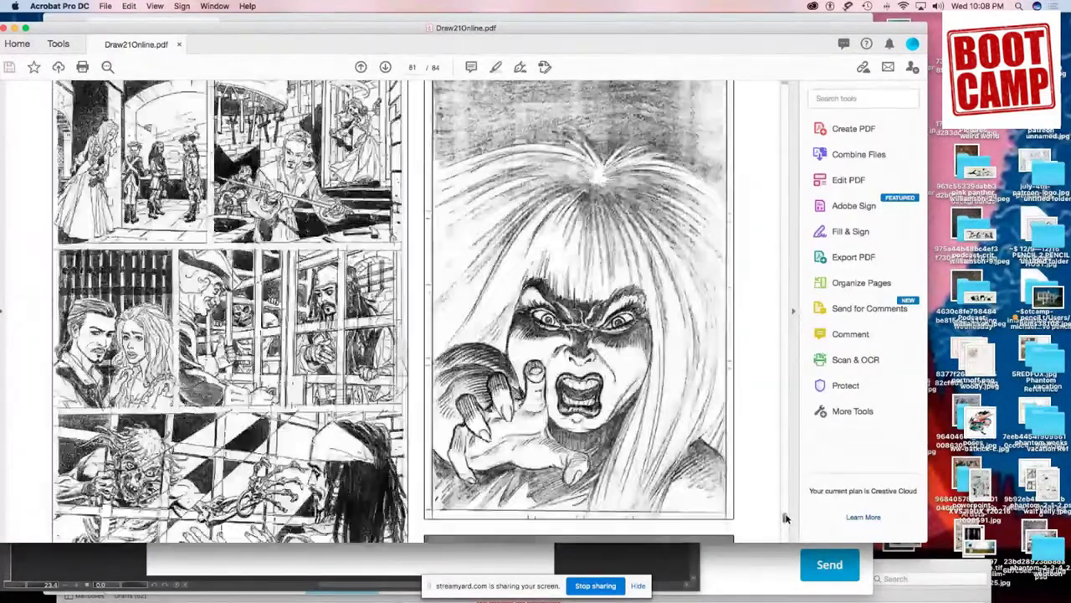
scroll(785, 515, "up", 10)
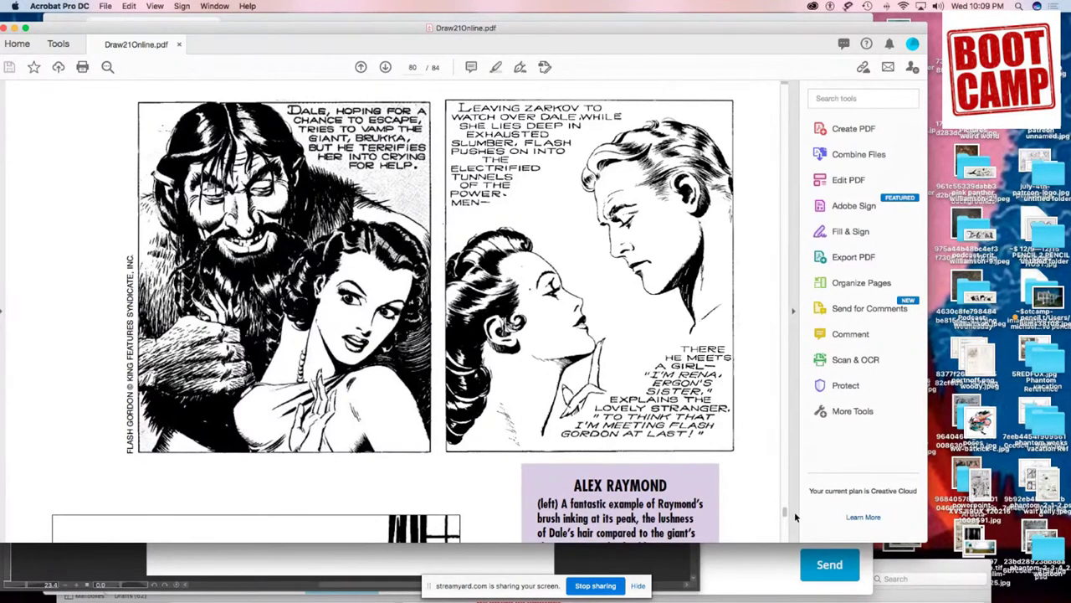
Step: Examine the hair rendering in the Charles Dana Gibson, Frazetta, Alphonse Mucha and J.C. Leyendecker examples on the earlier pages
scroll(785, 512, "up", 5)
scroll(785, 512, "up", 10)
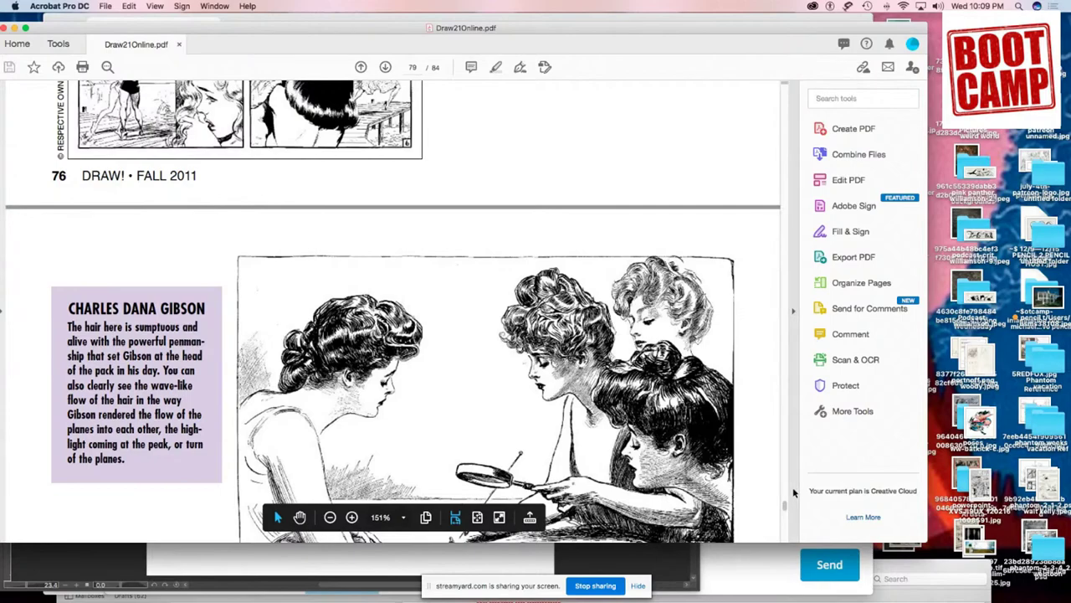
scroll(785, 506, "up", 5)
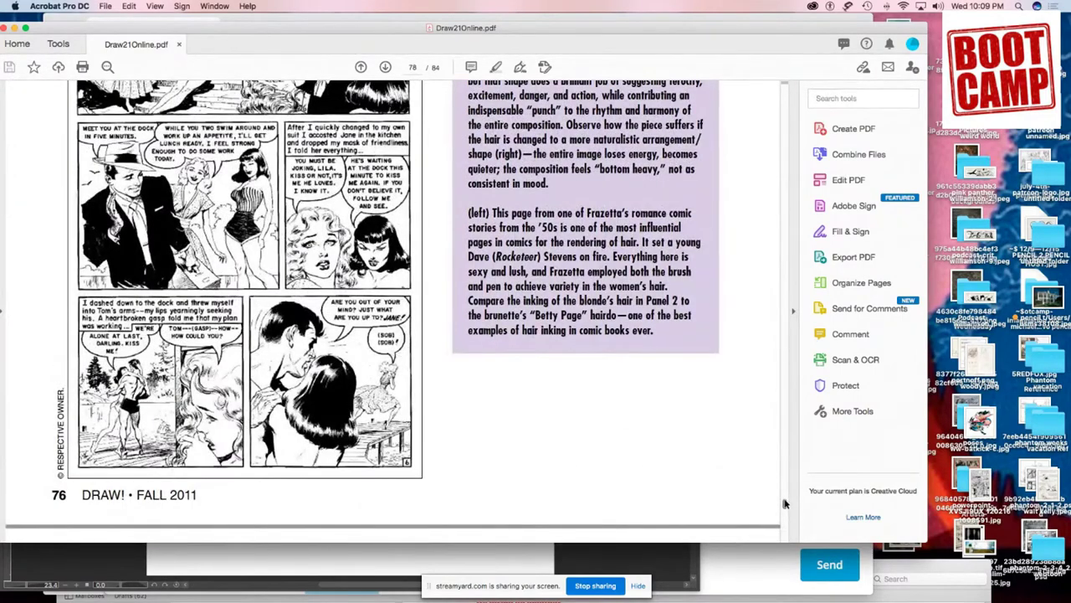
scroll(785, 505, "up", 15)
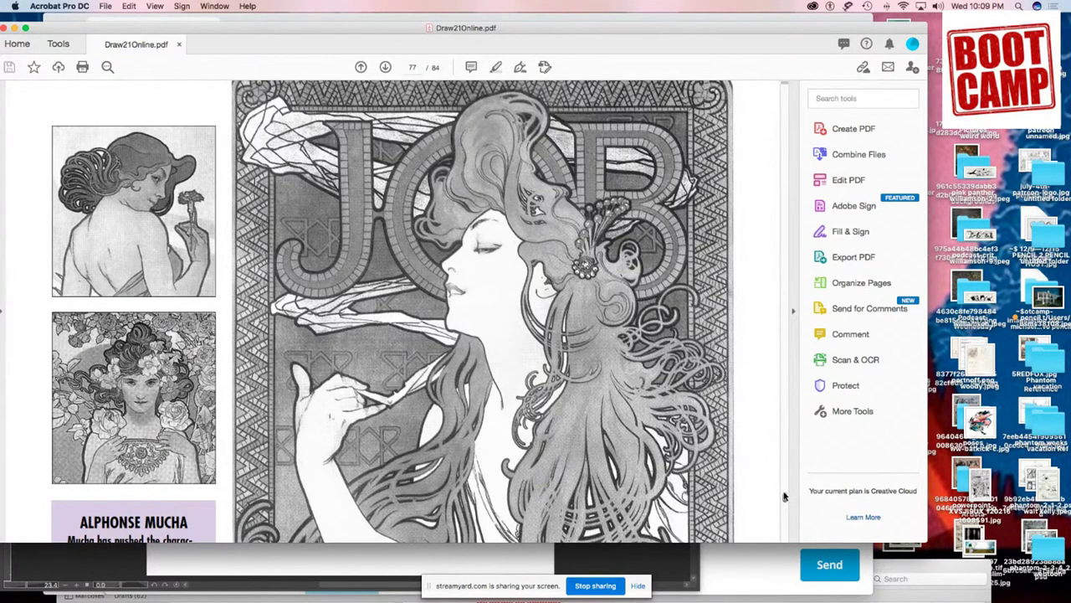
scroll(784, 495, "up", 4)
scroll(784, 495, "up", 3)
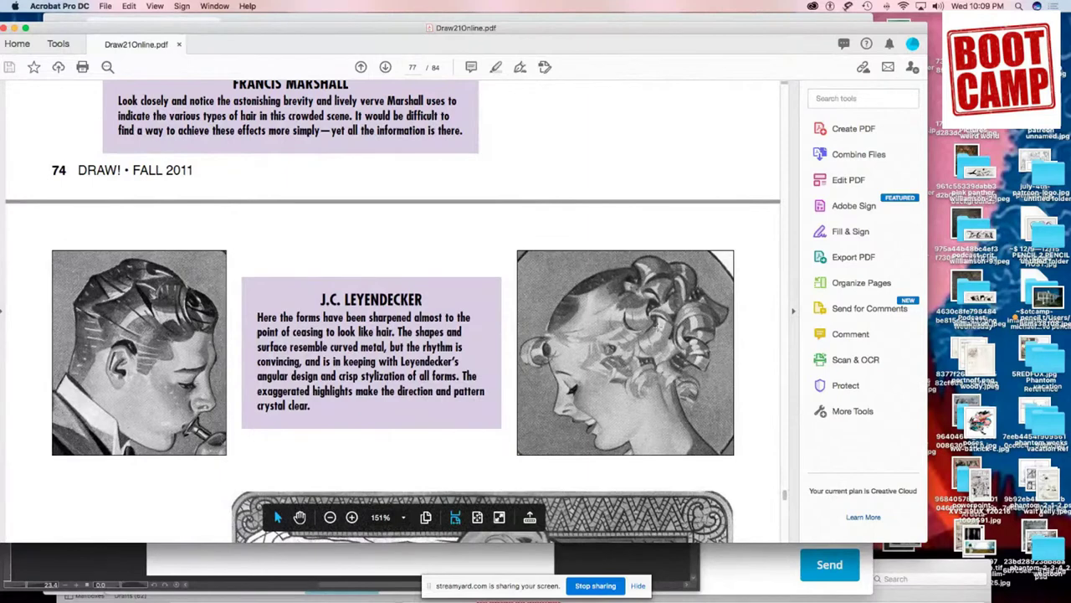